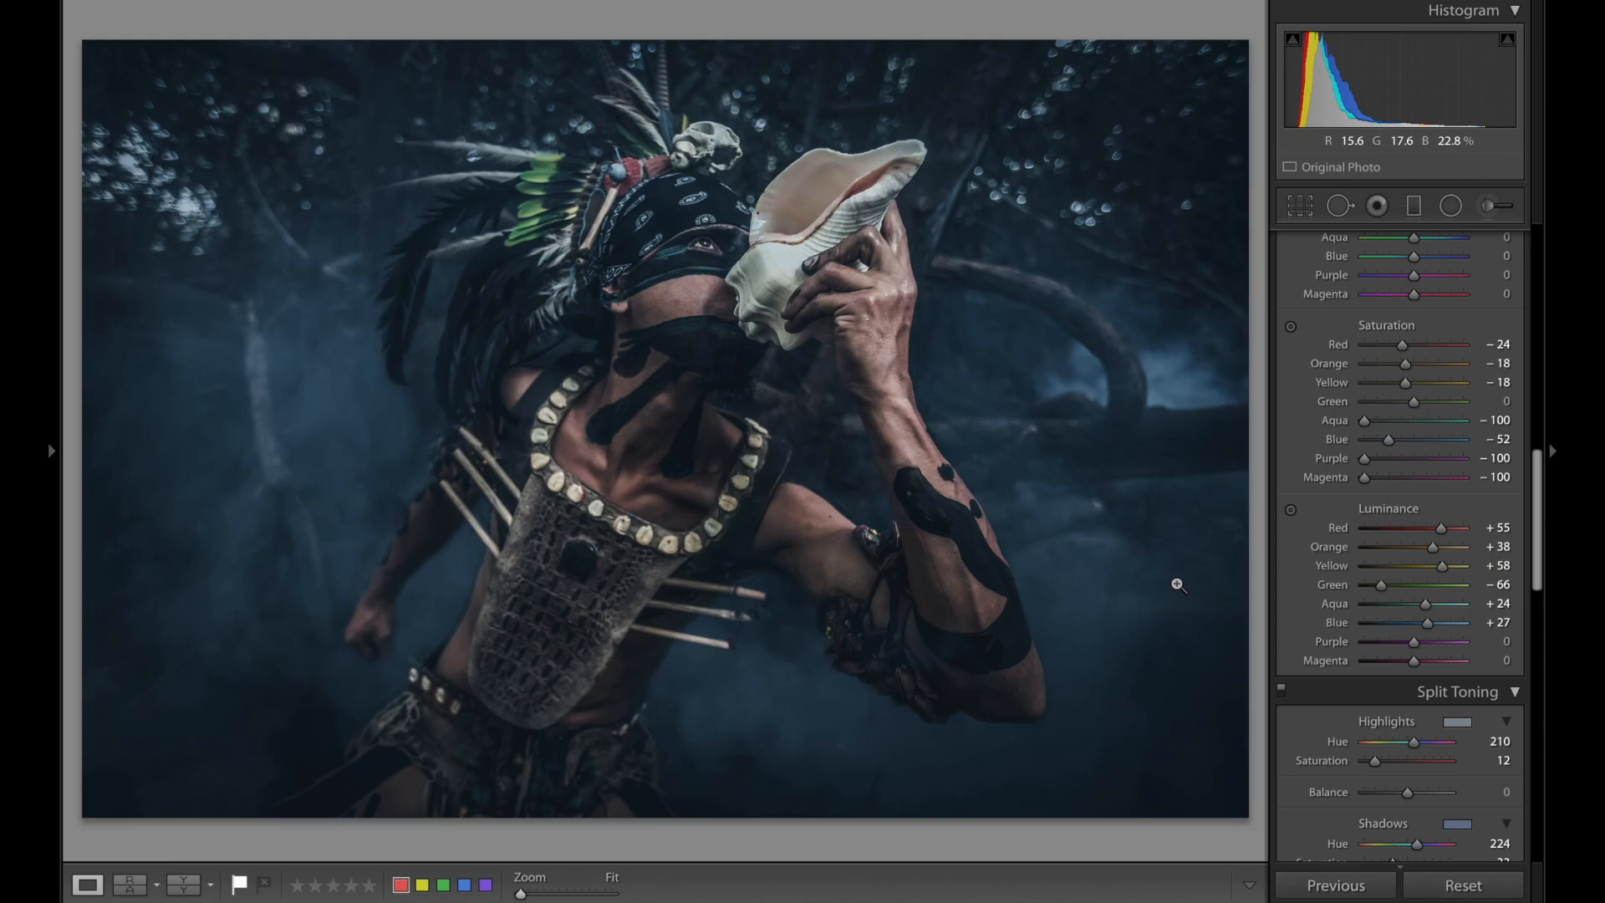
# - Reset all develop adjustments on the photo and set both Highlights and Whites to -100
pyautogui.click(1463, 885)
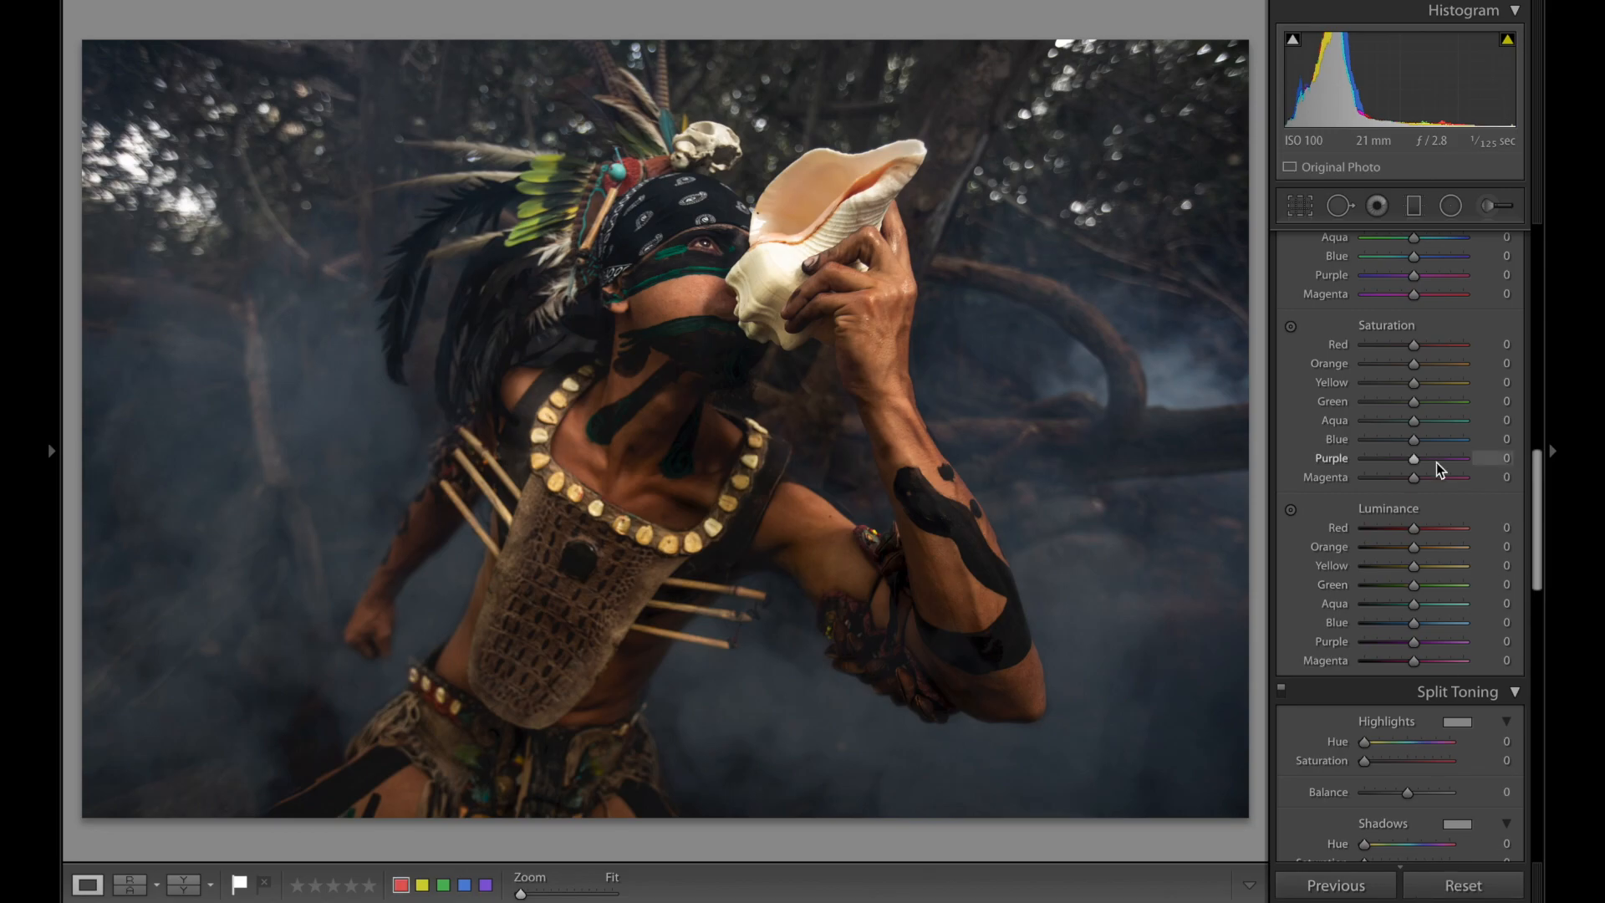
pyautogui.scroll(15, 1433, 500)
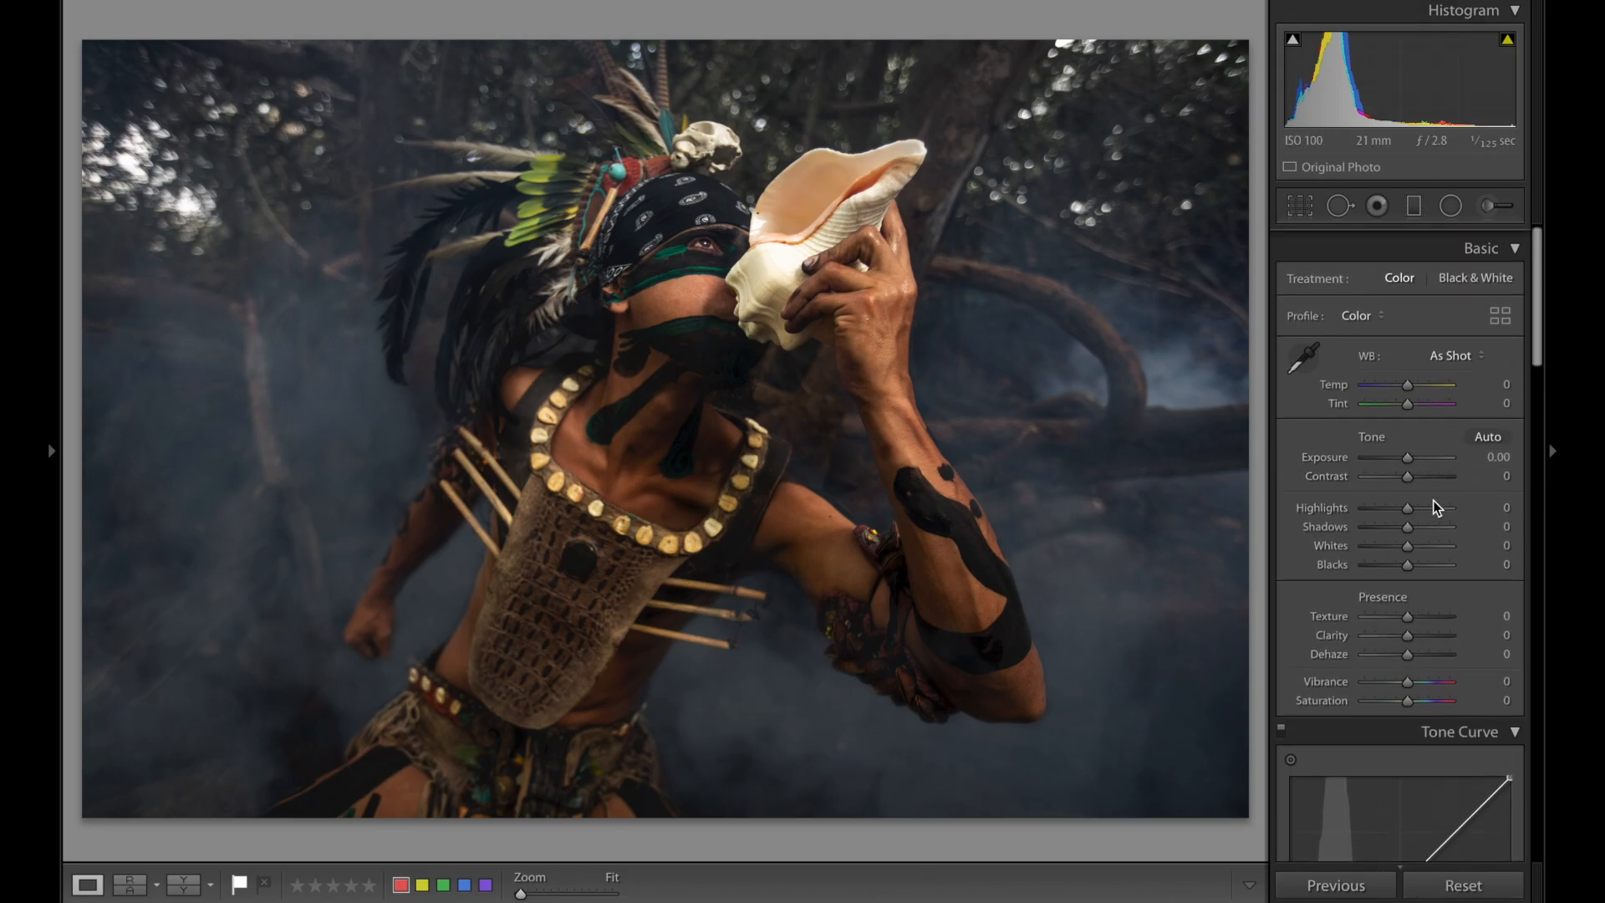
pyautogui.moveTo(1396, 504); pyautogui.dragTo(1361, 500)
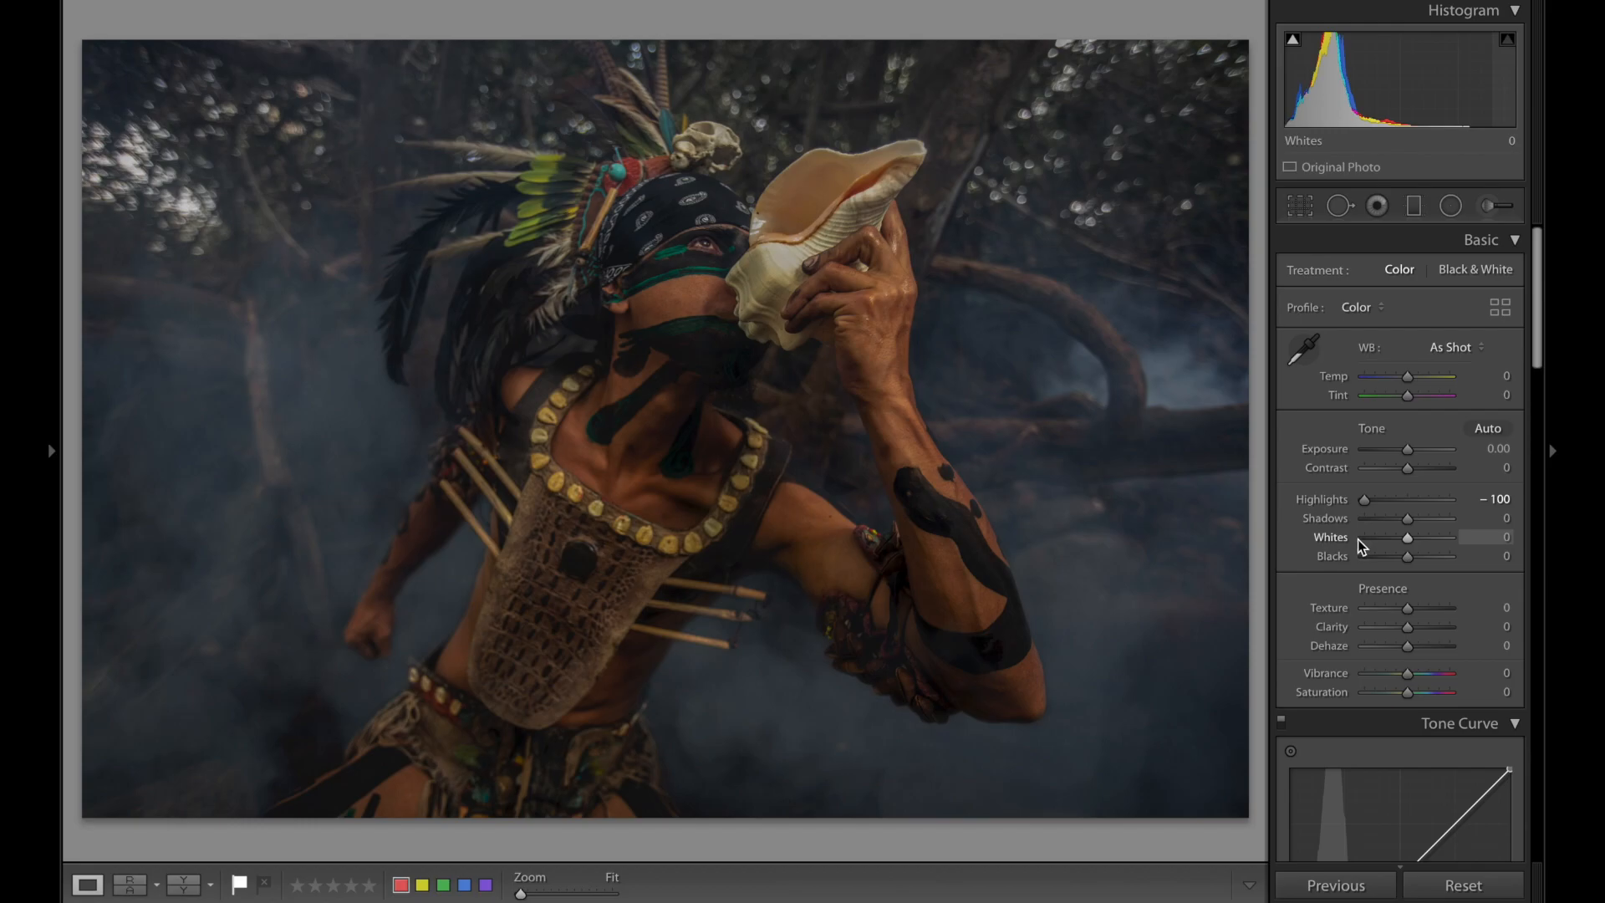
pyautogui.click(1360, 540)
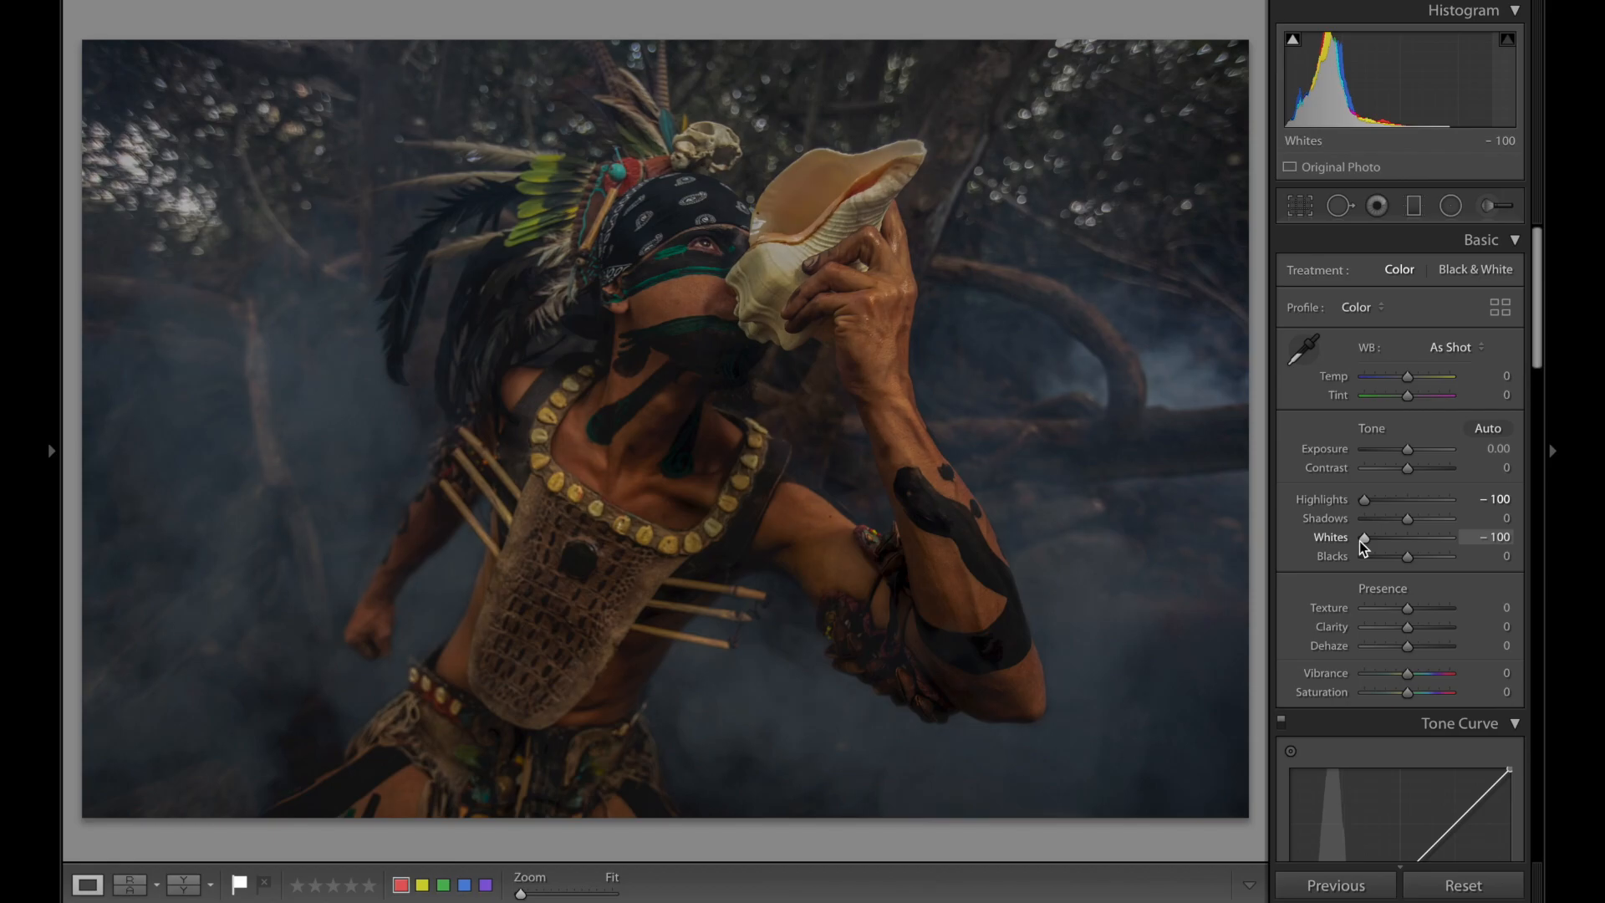
# - Set Shadows to +100 and Blacks to +35
pyautogui.scroll(-3, 1446, 374)
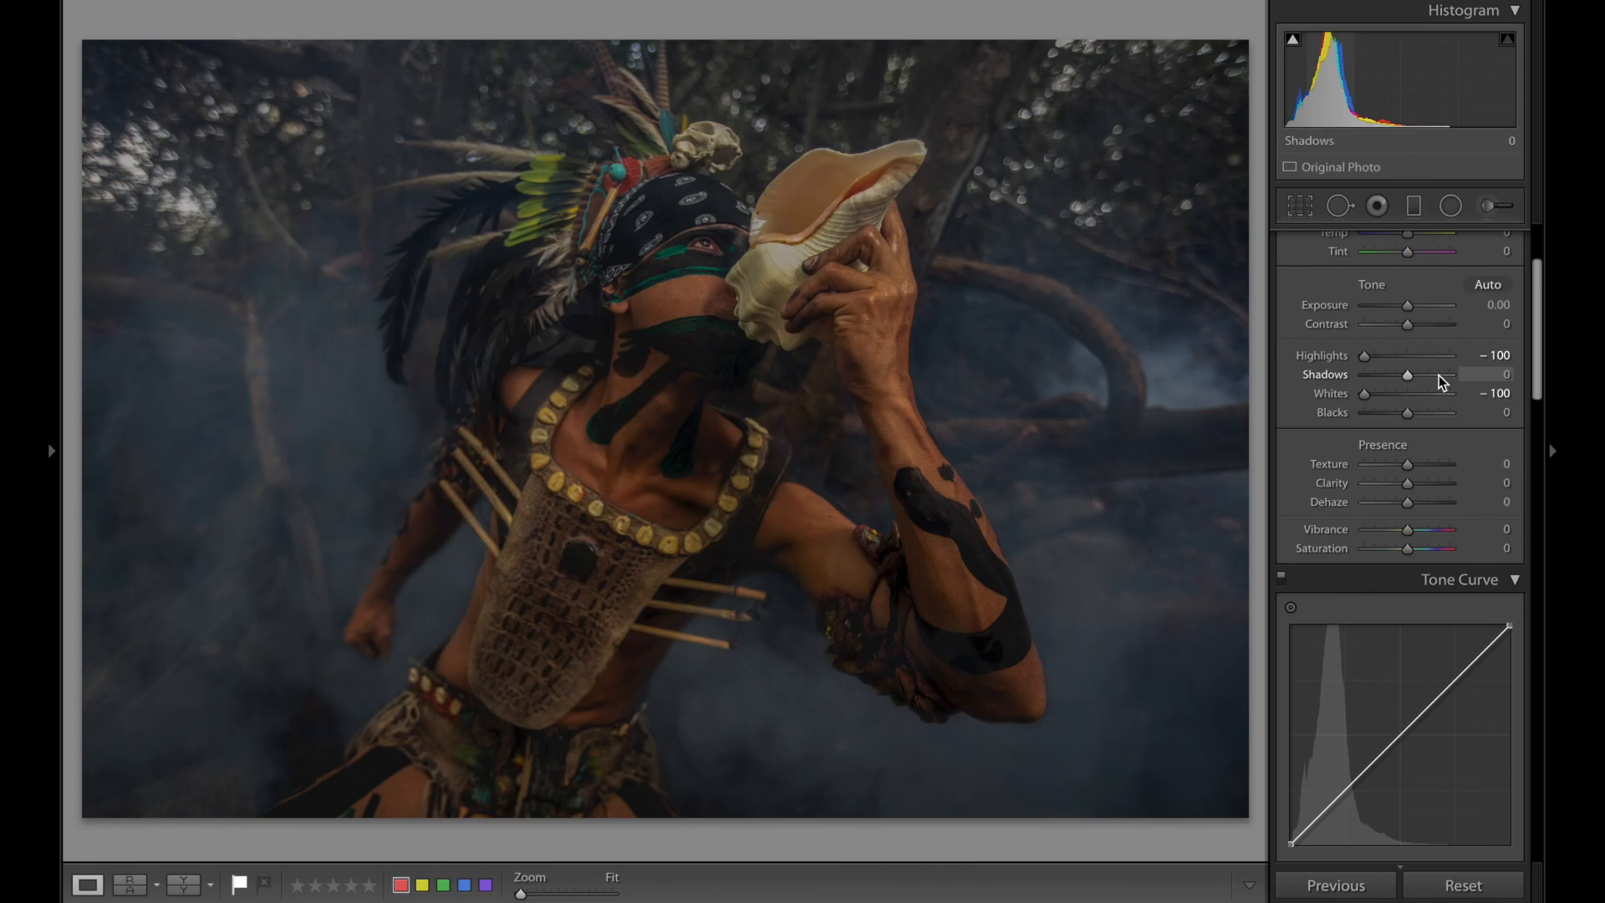
pyautogui.click(1438, 375)
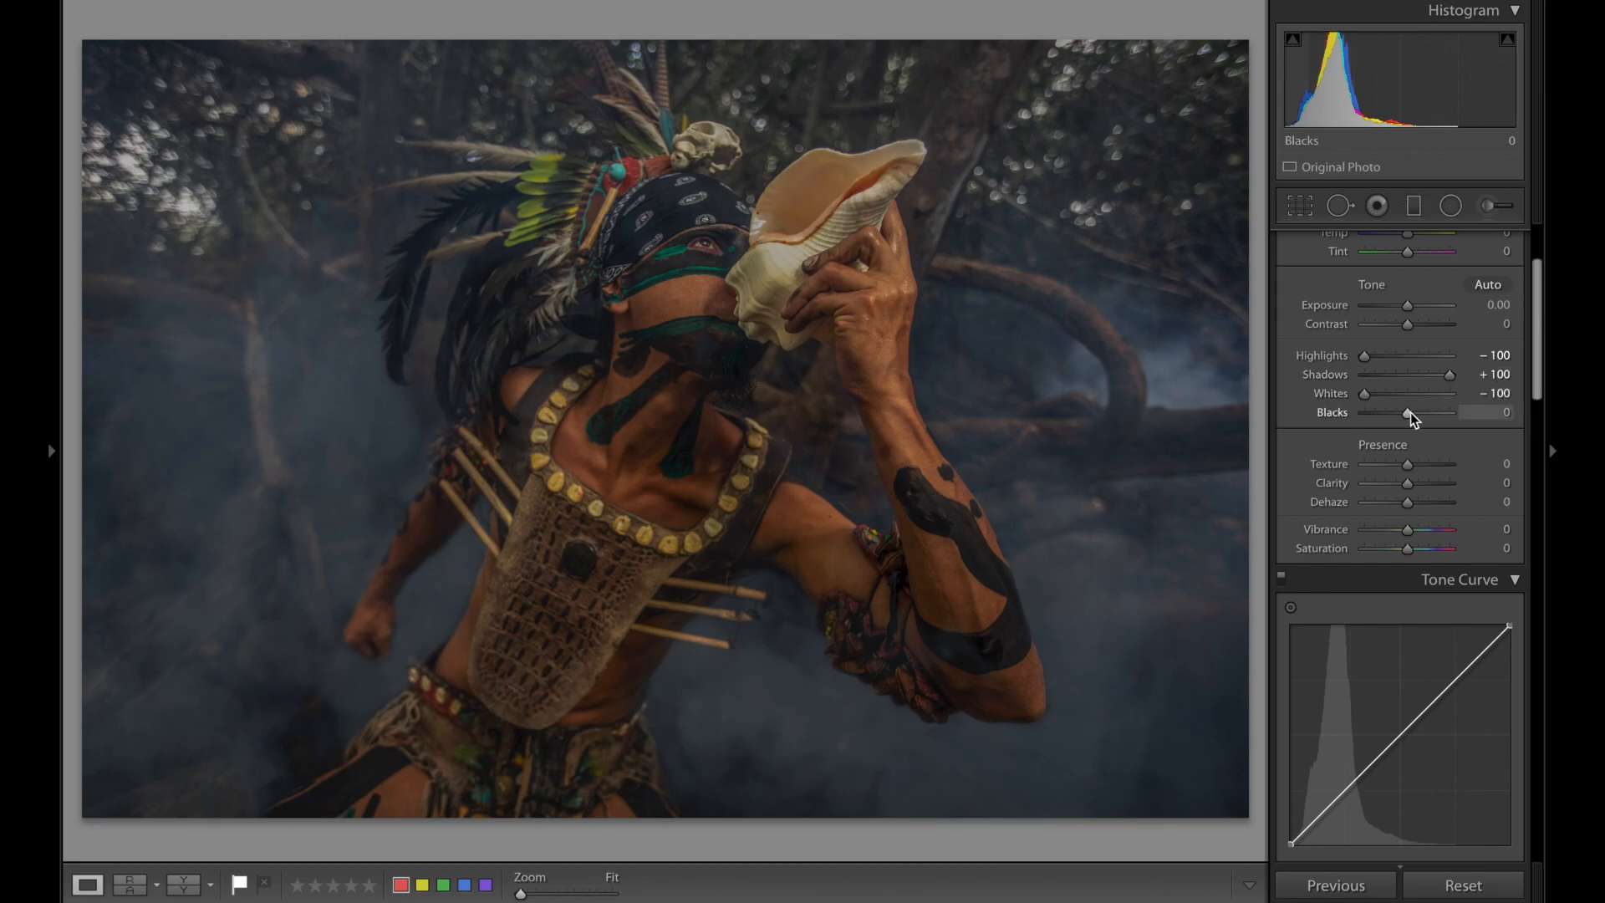
pyautogui.moveTo(1411, 413); pyautogui.dragTo(1482, 419)
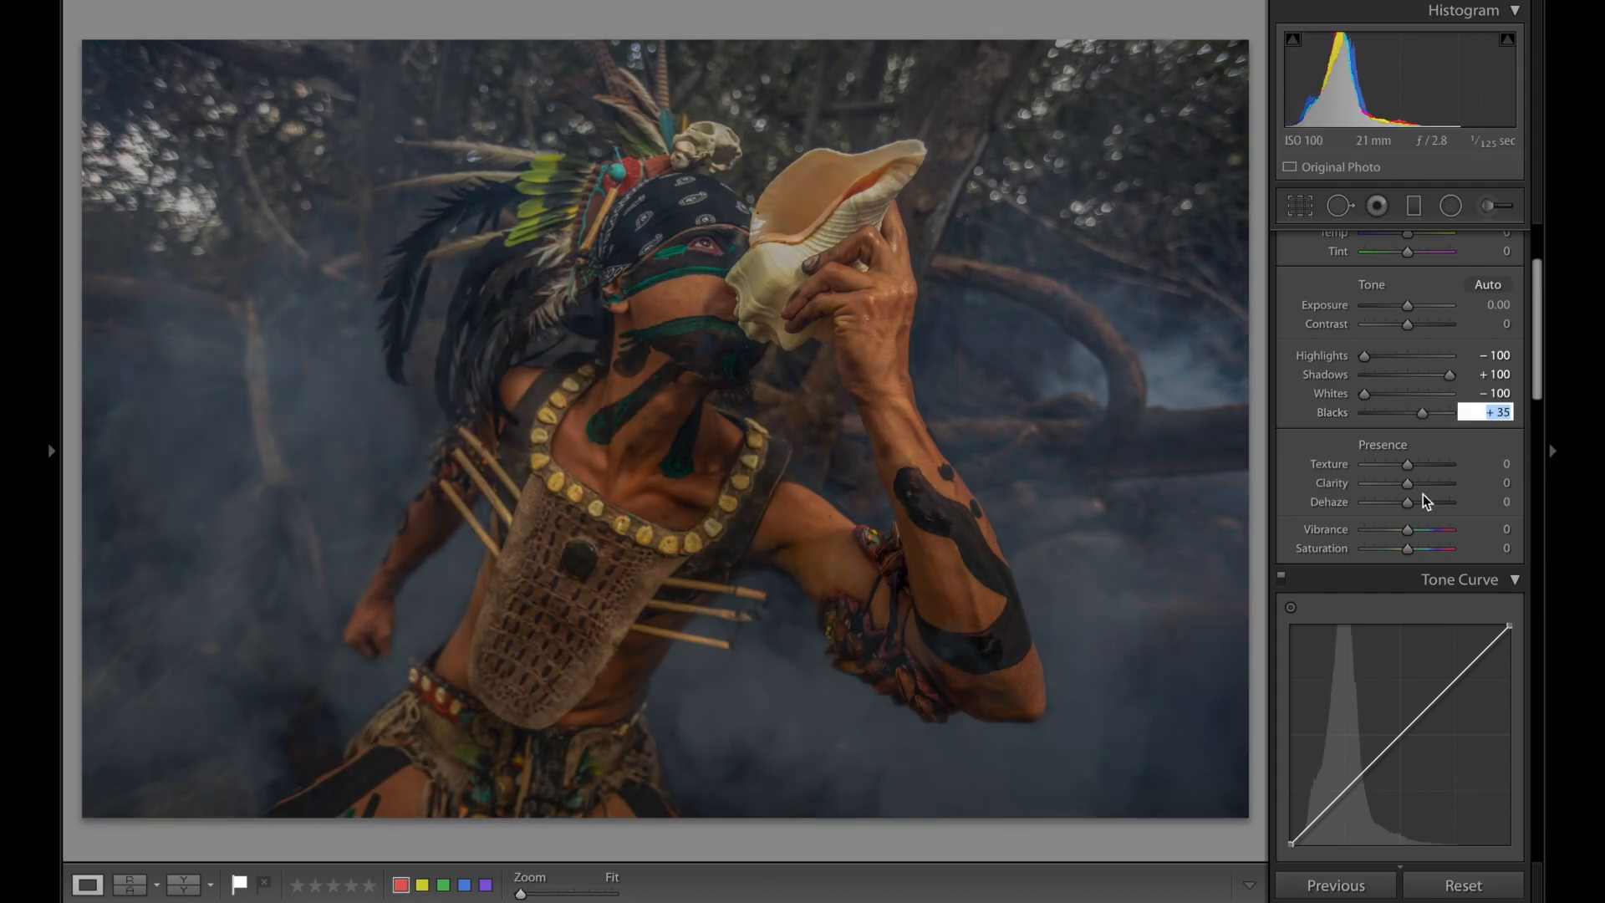
# - Set Clarity to +27 and Contrast to +30
pyautogui.scroll(-1, 1423, 494)
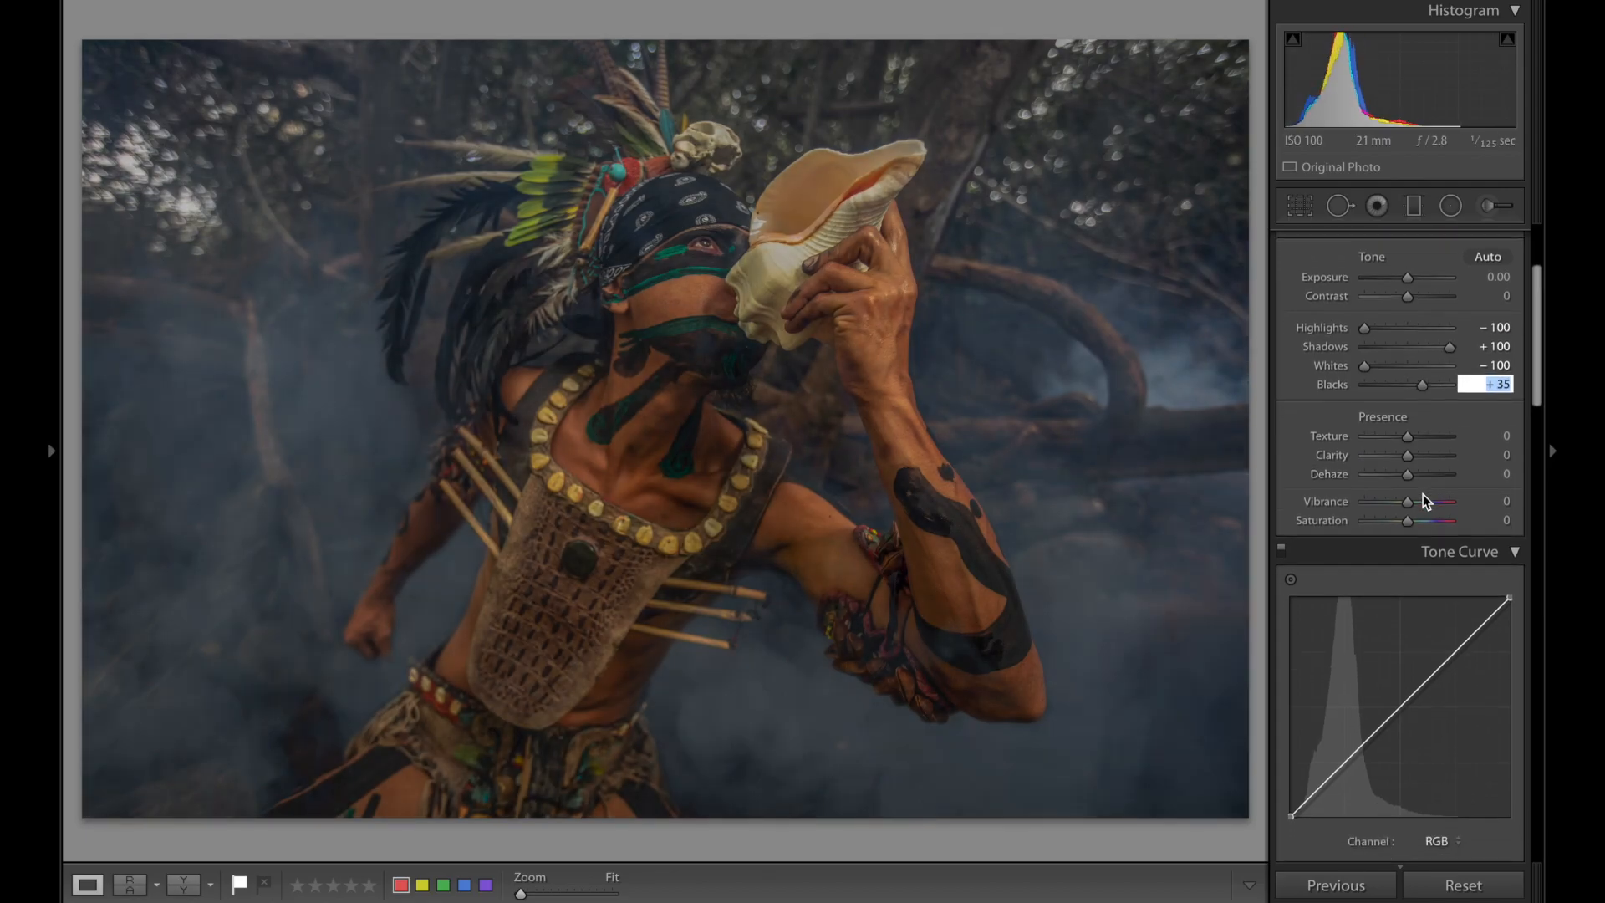
pyautogui.moveTo(1422, 455); pyautogui.dragTo(1417, 459)
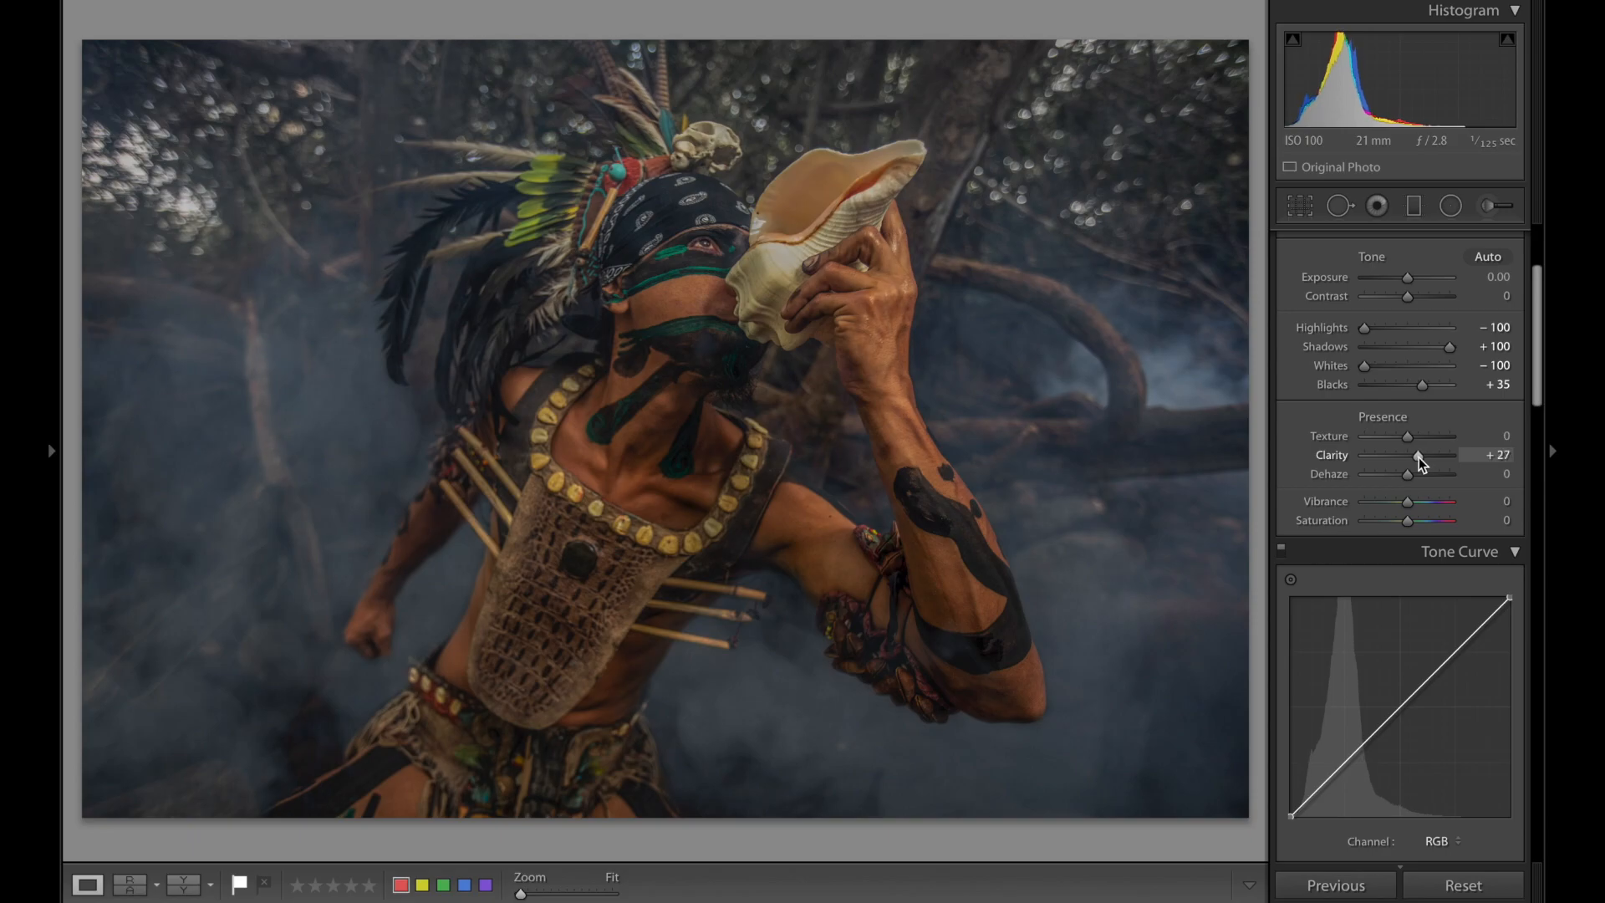
pyautogui.moveTo(1409, 297); pyautogui.dragTo(1421, 296)
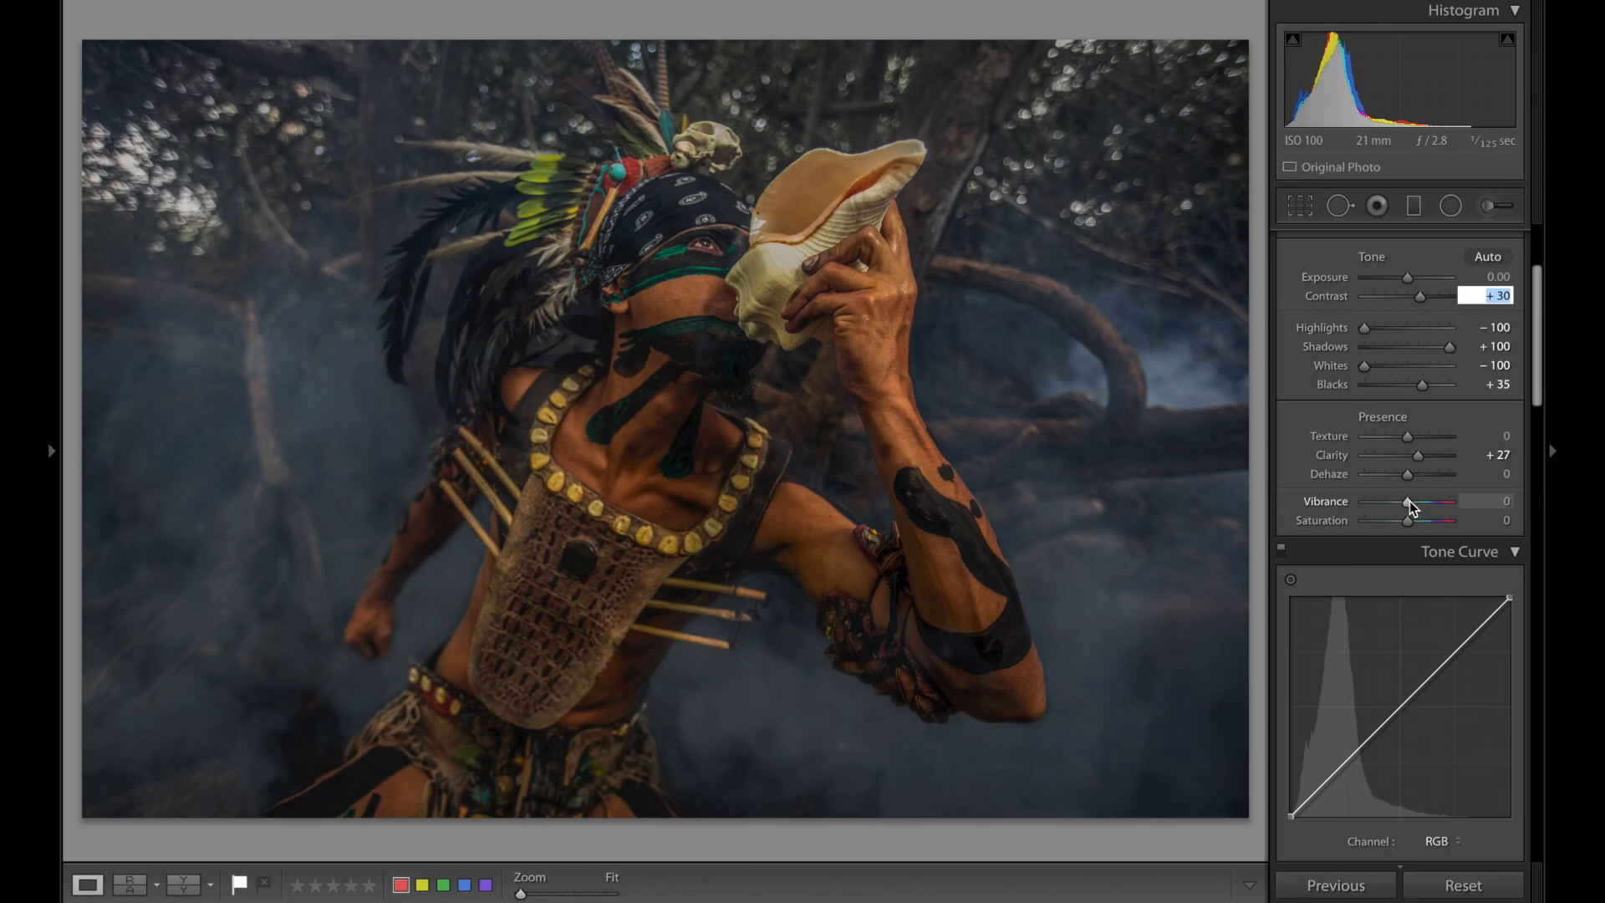
# - Set the photo's overall Vibrance to +5
pyautogui.click(1485, 503)
pyautogui.click(1484, 505)
pyautogui.press('shift')
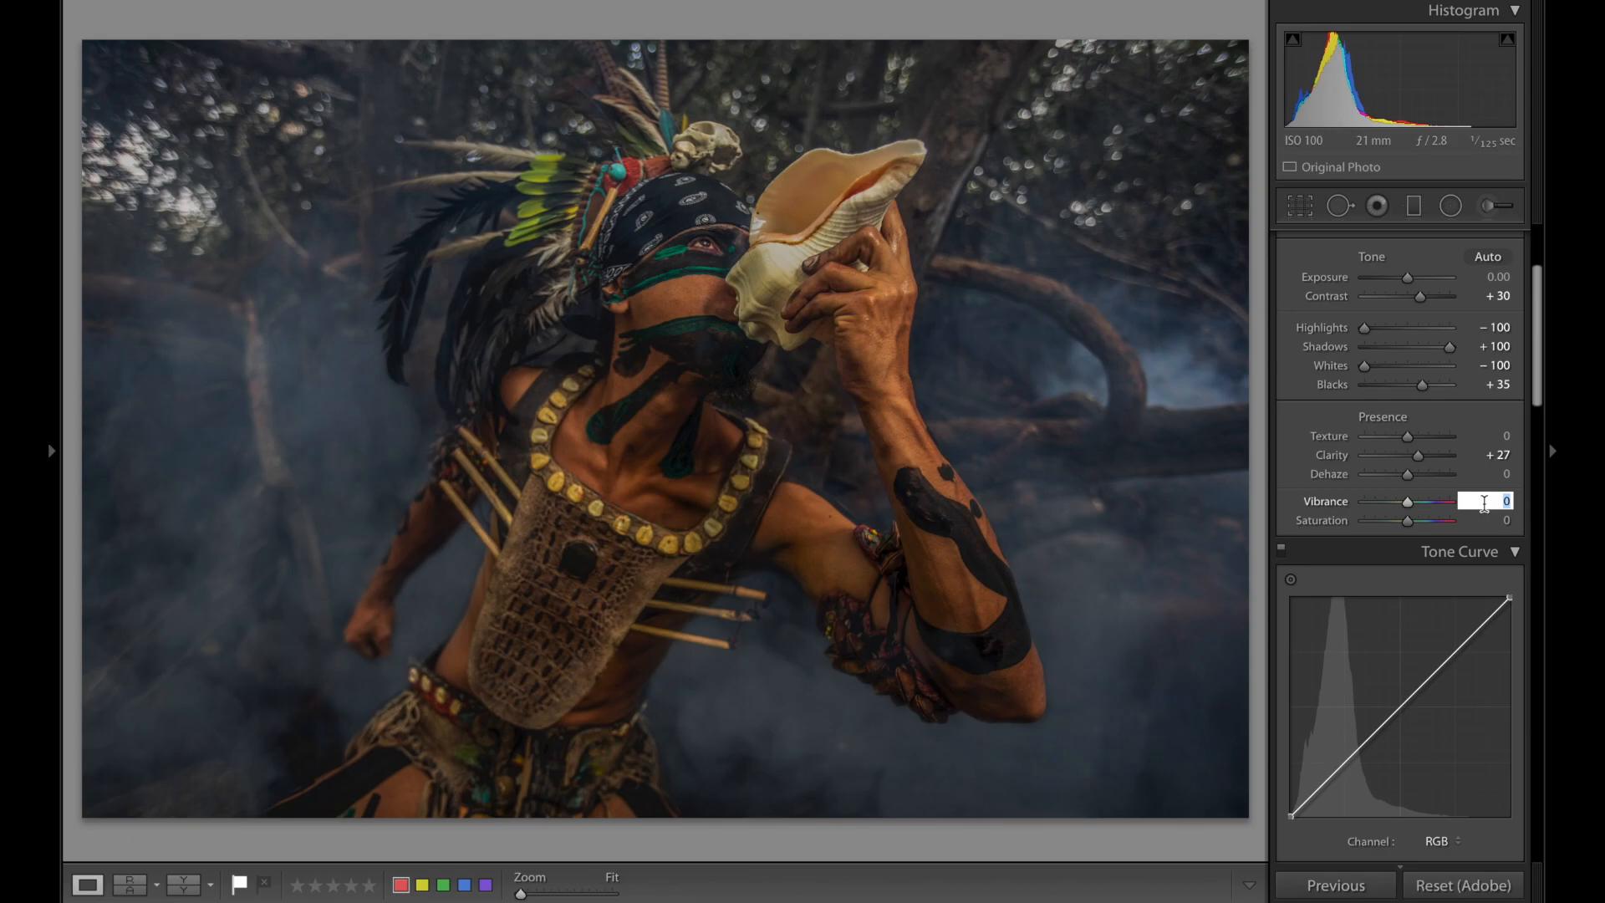
pyautogui.press('Up')
pyautogui.press('Up')
pyautogui.press('Up')
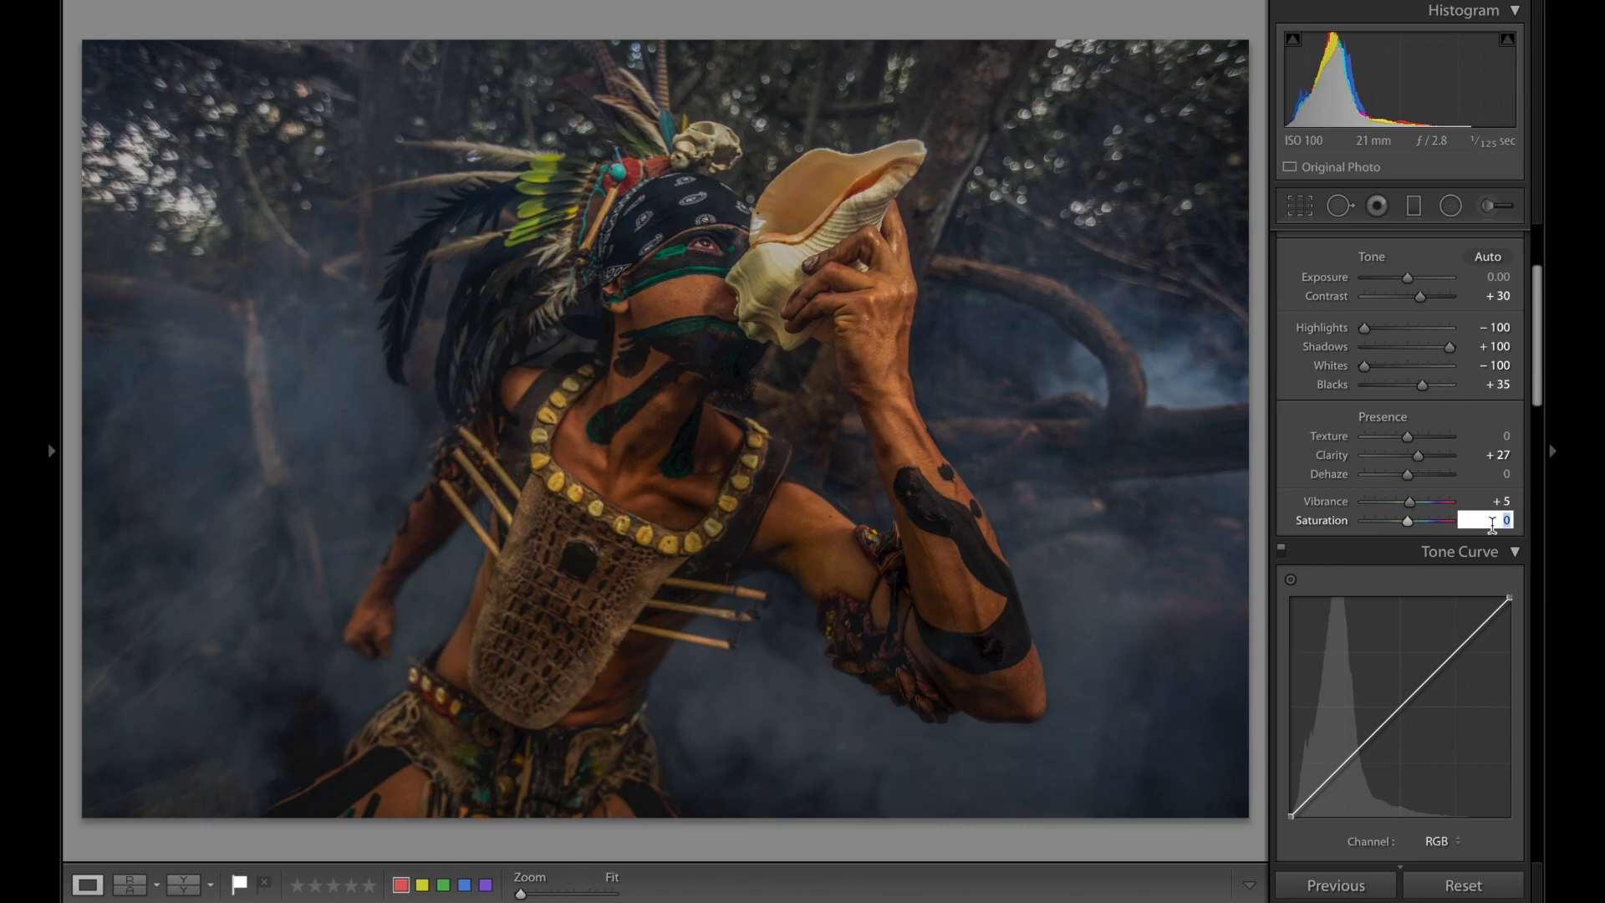
# - Reduce the photo's overall Saturation to -40
pyautogui.press('shift')
pyautogui.hotkey('shift', 'Down')
pyautogui.hotkey('shift', 'Down')
pyautogui.hotkey('shift', 'Down')
pyautogui.hotkey('shift', 'Down')
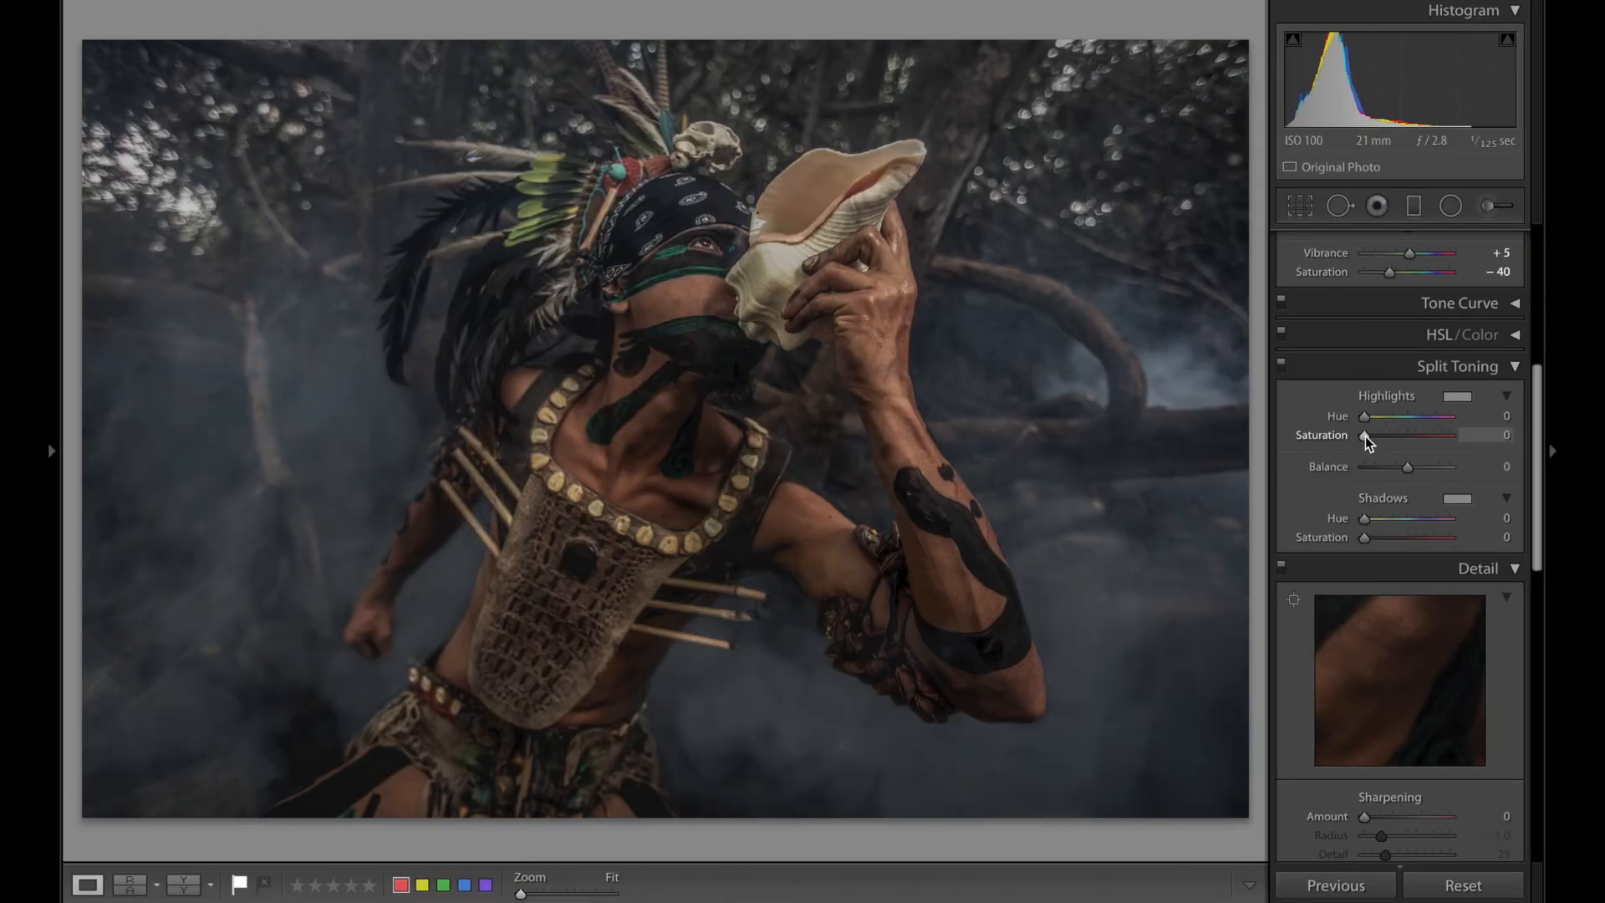
# - Split-tone the highlights with Hue 210 and Saturation 30, and compare the photo with and without the toning
pyautogui.moveTo(1367, 415); pyautogui.dragTo(1417, 418)
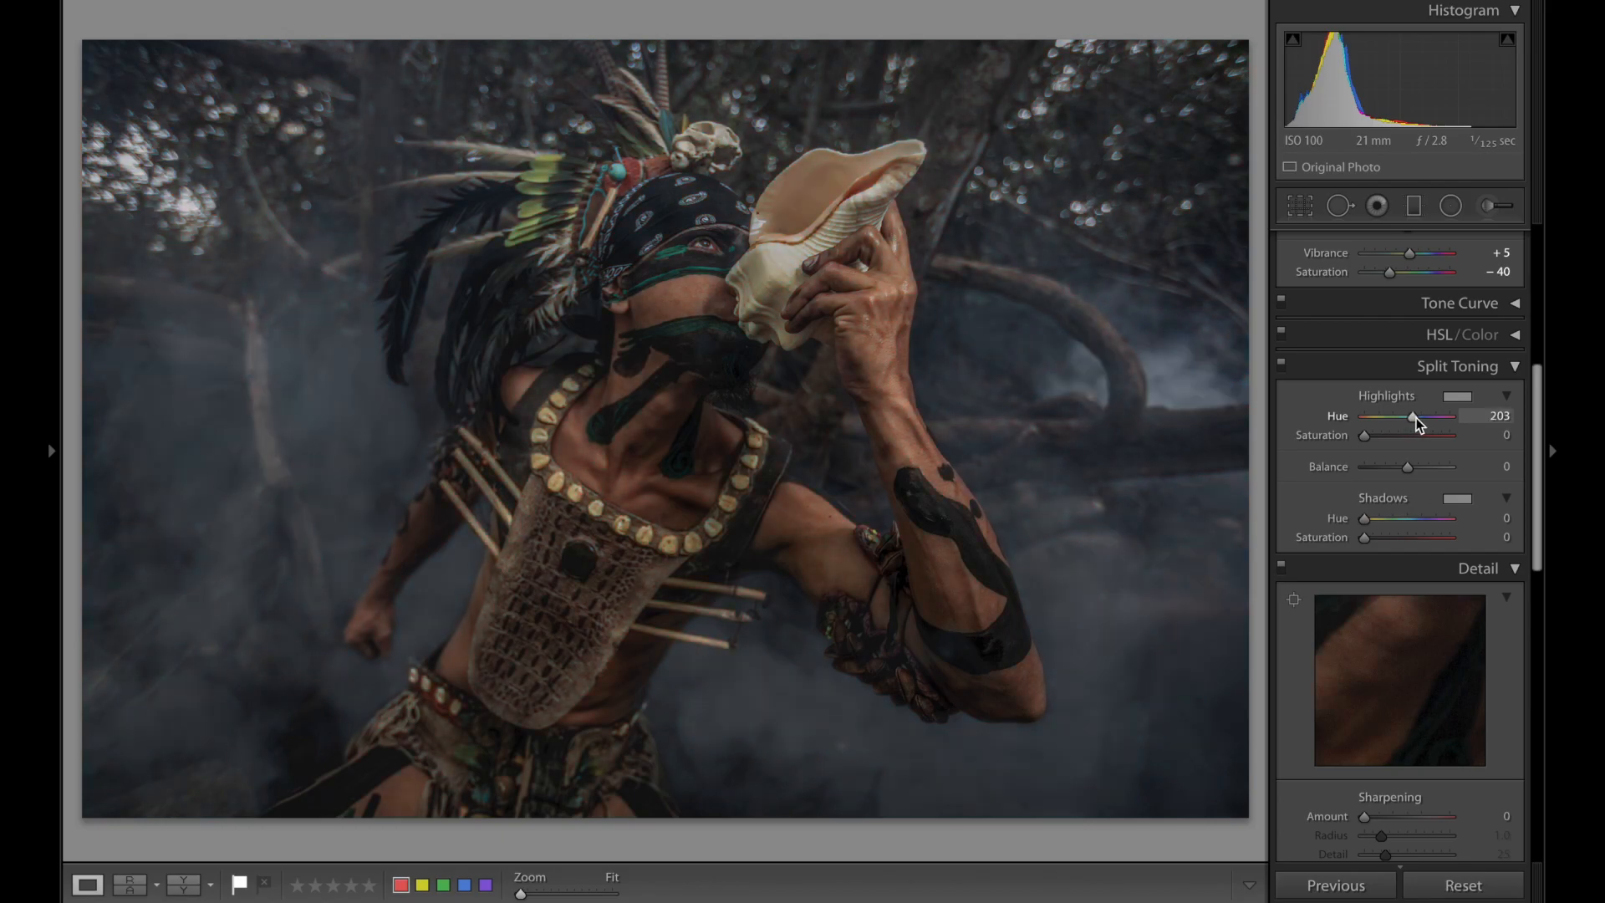
pyautogui.click(1499, 416)
pyautogui.press('Up')
pyautogui.click(1480, 434)
pyautogui.hotkey('shift', 'Up')
pyautogui.hotkey('shift', 'Up')
pyautogui.hotkey('shift', 'Up')
pyautogui.click(1282, 367)
pyautogui.click(1283, 366)
pyautogui.click(1282, 366)
pyautogui.click(1283, 366)
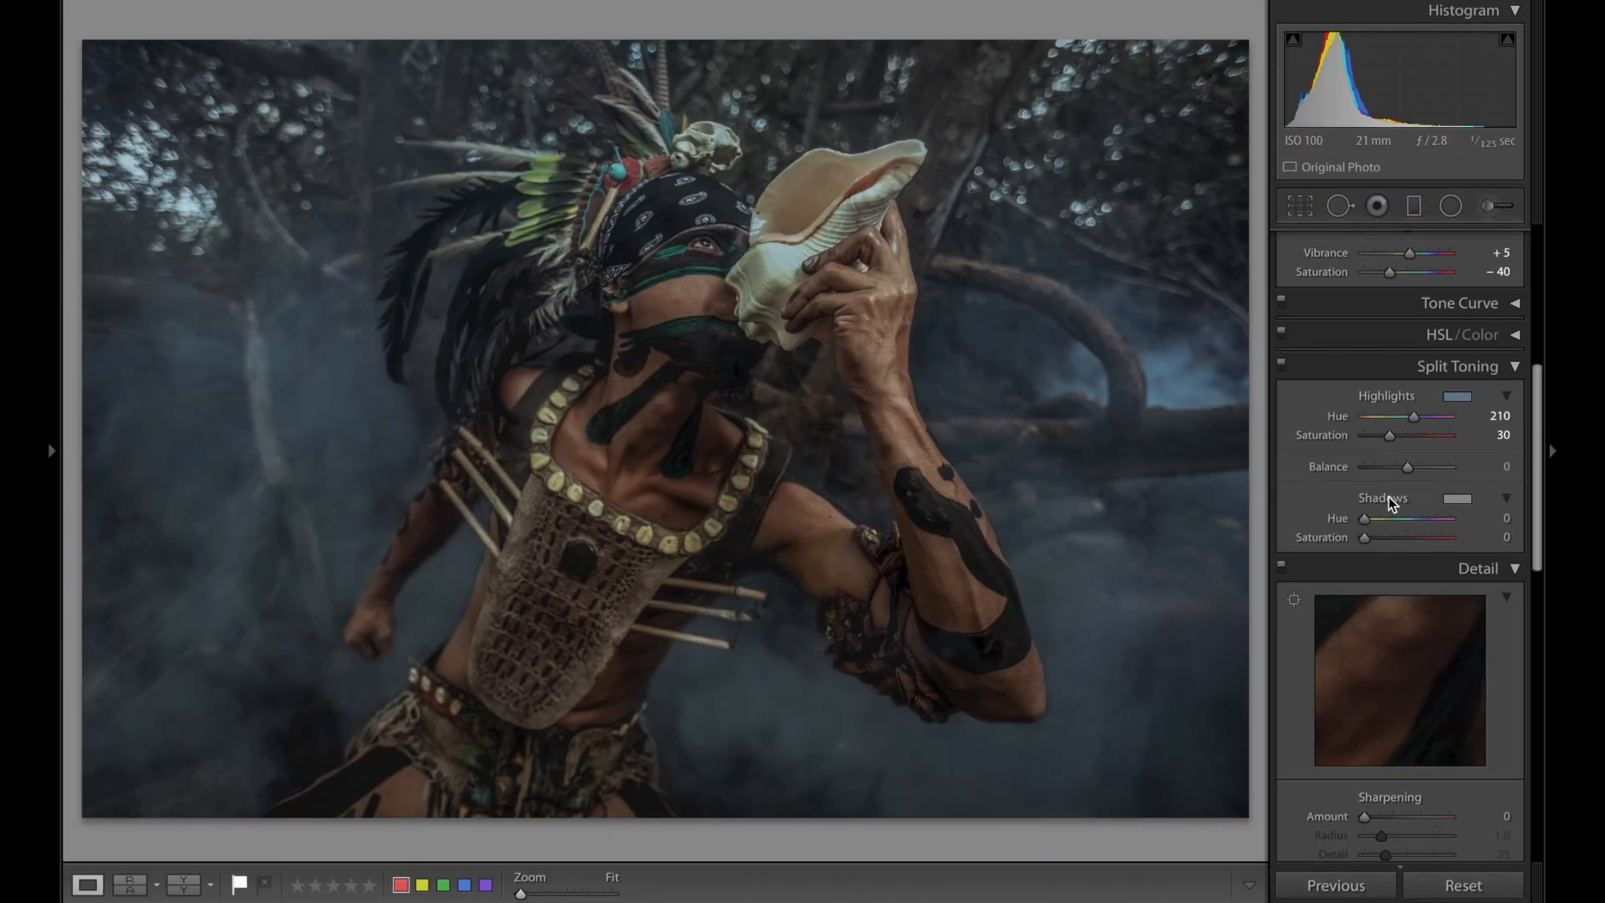
# - Split-tone the shadows with Hue 220 and Saturation 30, and compare the photo with and without the toning
pyautogui.moveTo(1365, 519); pyautogui.dragTo(1417, 519)
pyautogui.click(1492, 538)
pyautogui.write('30')
pyautogui.press('Return')
pyautogui.click(1284, 365)
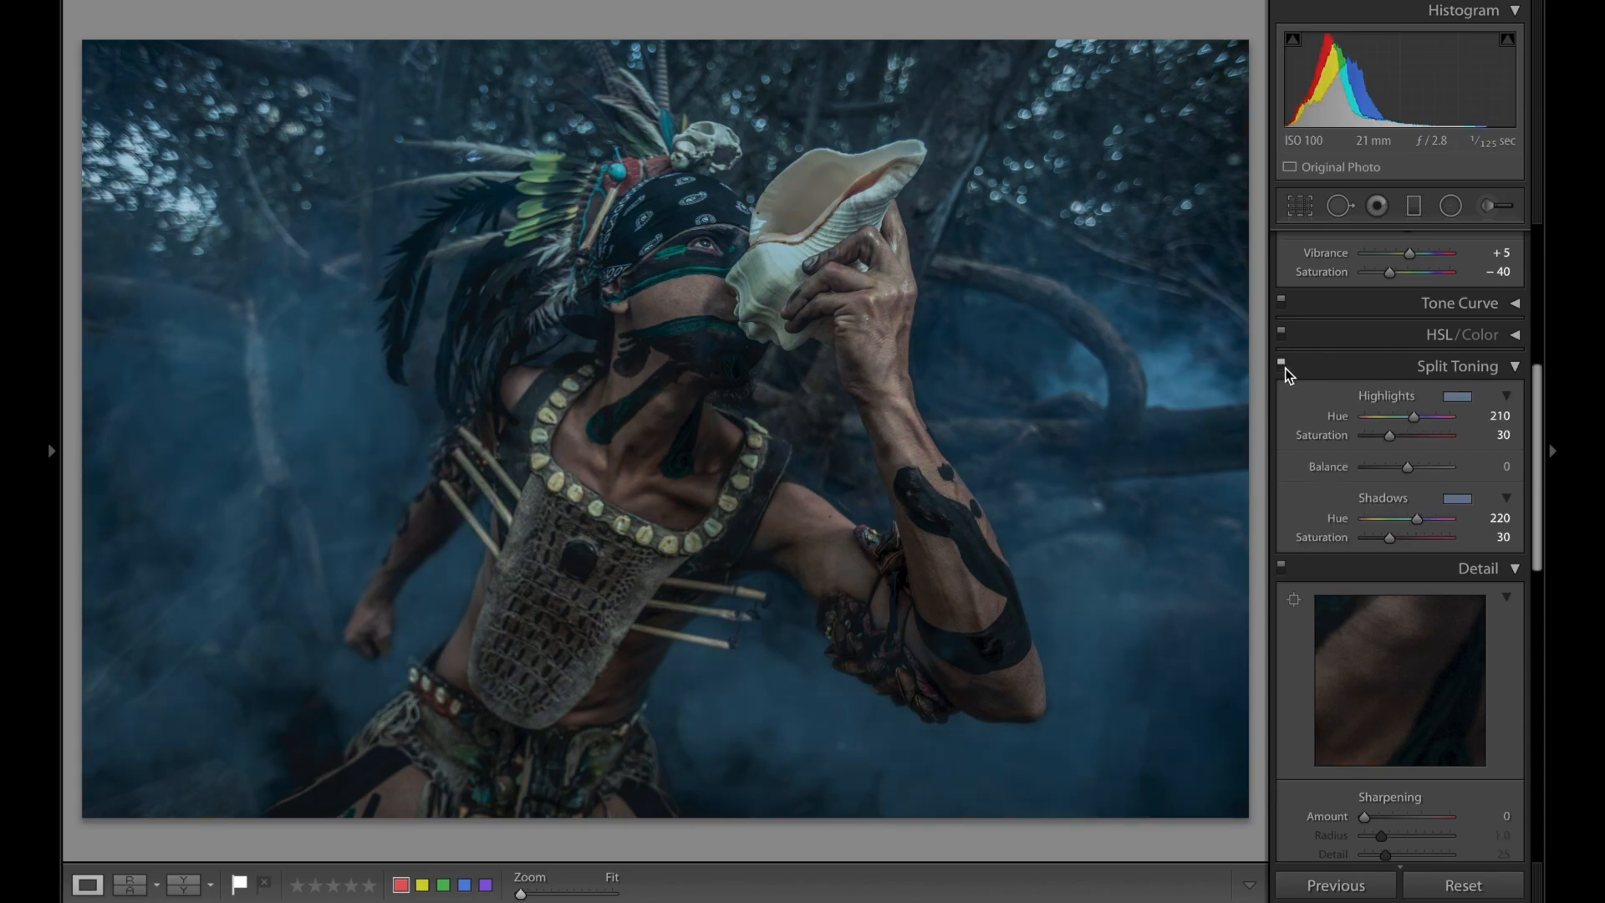
pyautogui.click(1286, 368)
pyautogui.click(1286, 368)
# - Add shadow, midtone and highlight points to the RGB tone curve and raise the midtone point slightly
pyautogui.scroll(5, 1363, 642)
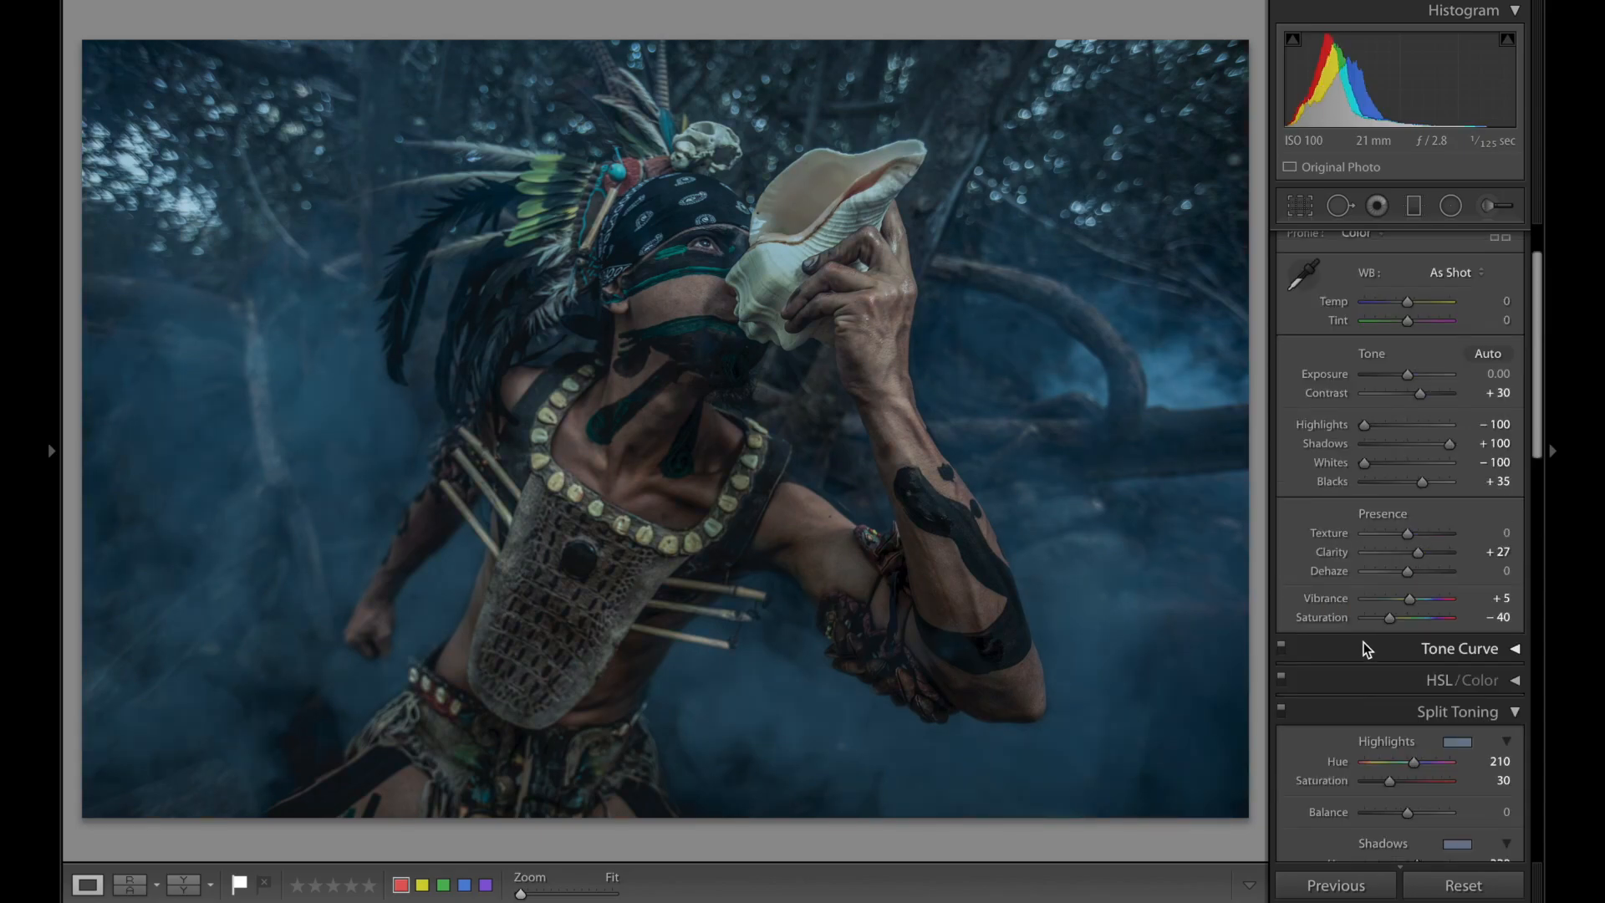
pyautogui.click(1363, 649)
pyautogui.scroll(-3, 1362, 642)
pyautogui.click(1345, 650)
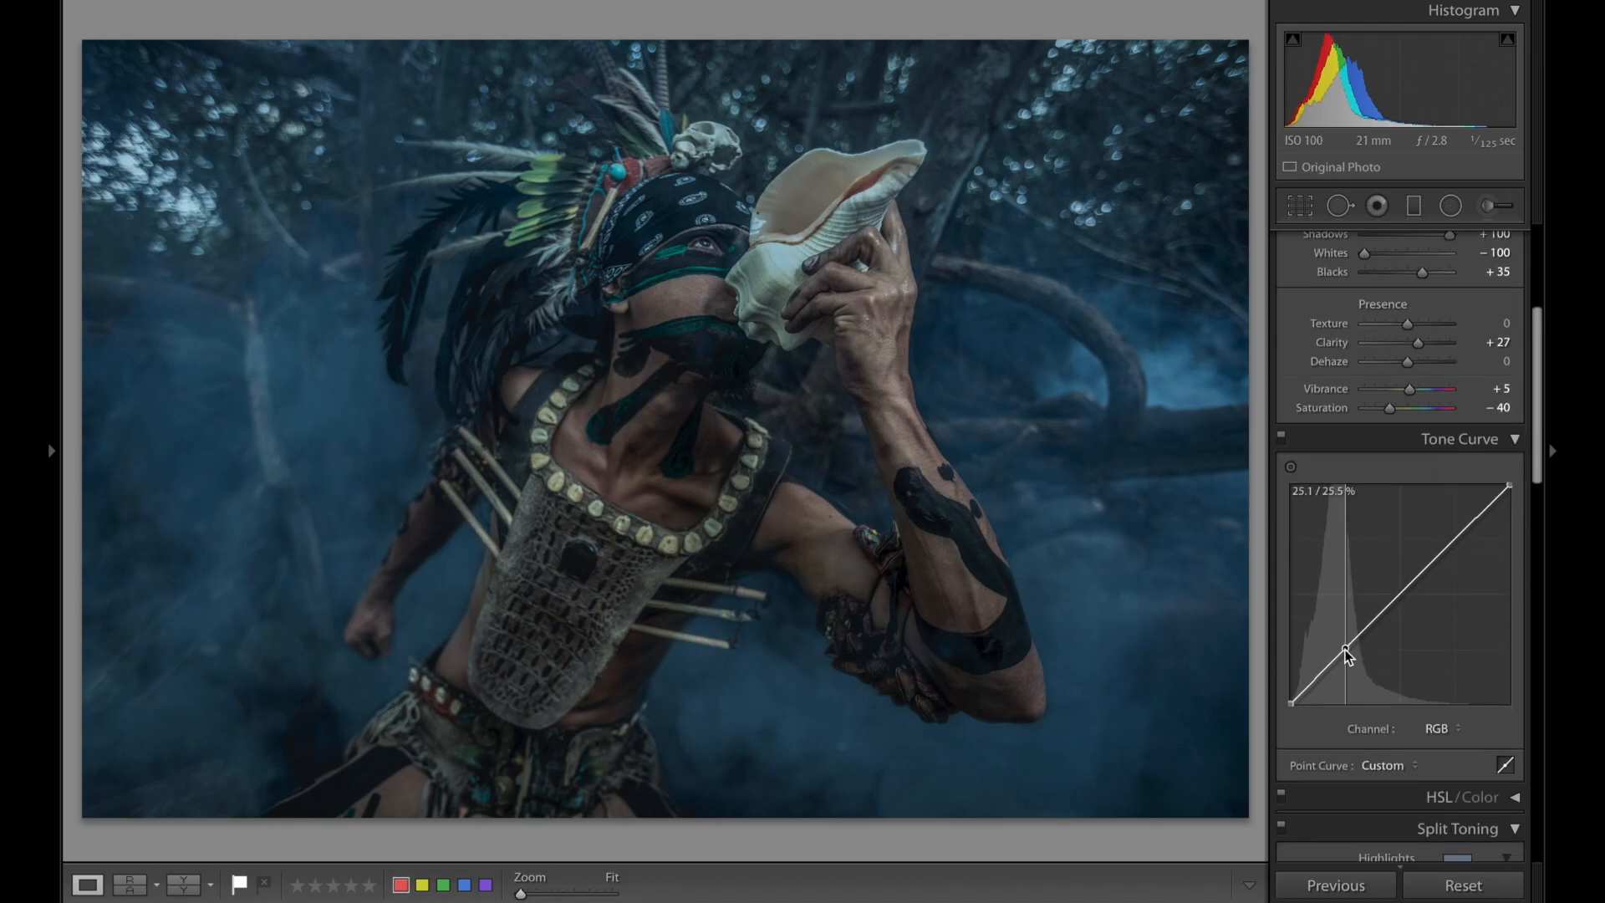
pyautogui.click(1402, 592)
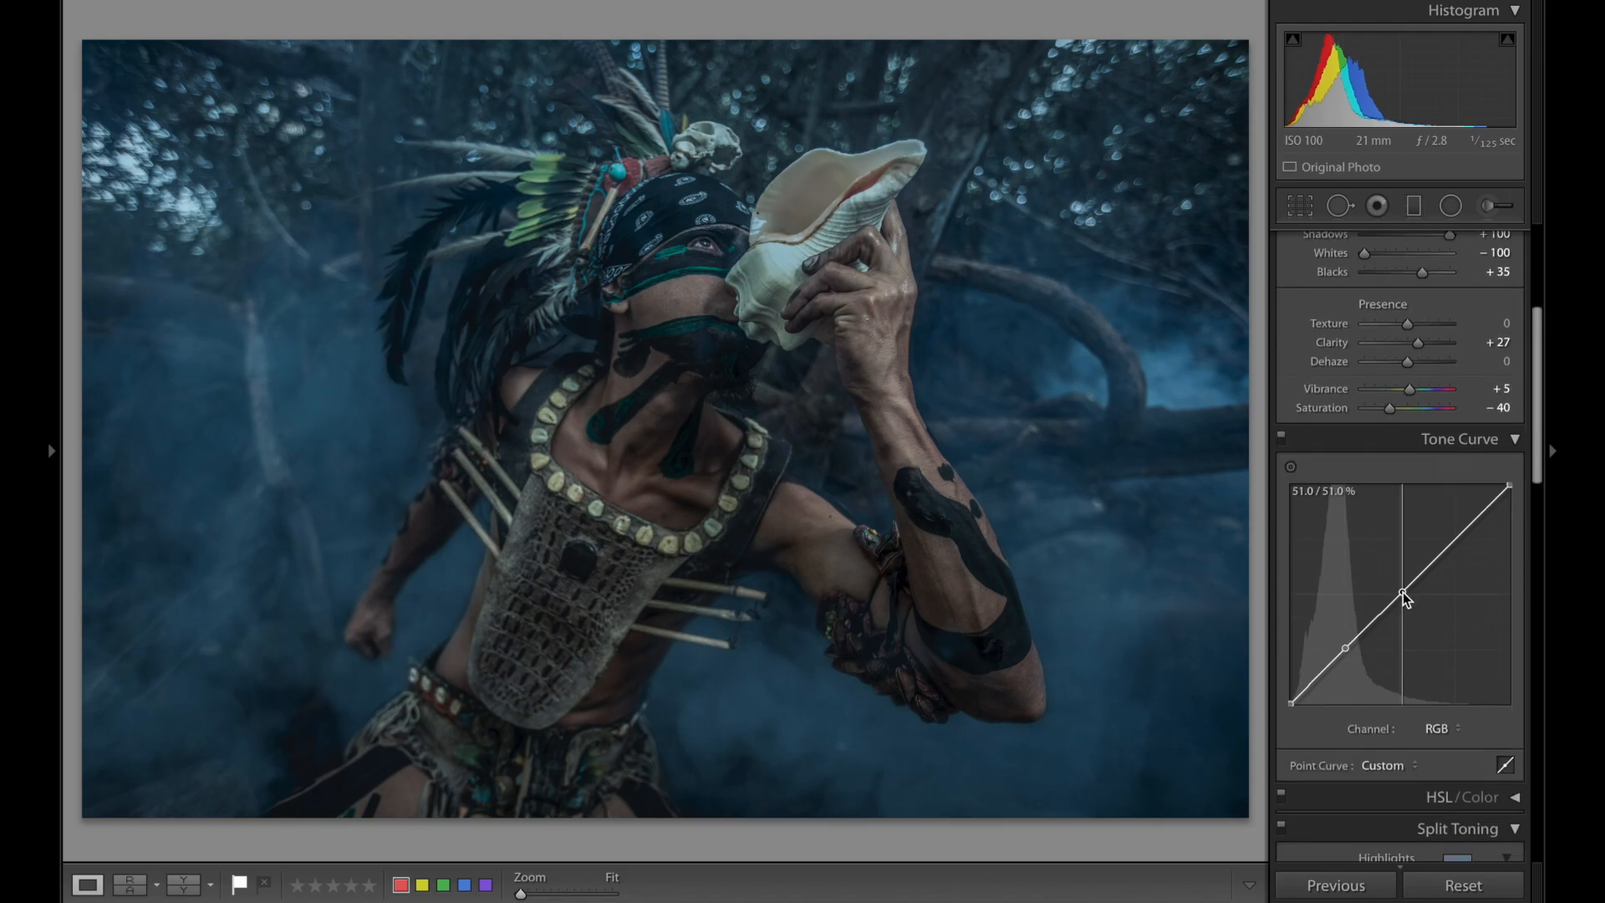
pyautogui.click(1456, 536)
pyautogui.moveTo(1403, 593)
pyautogui.mouseDown()
pyautogui.moveTo(1379, 576)
pyautogui.moveTo(1389, 588)
pyautogui.mouseUp()
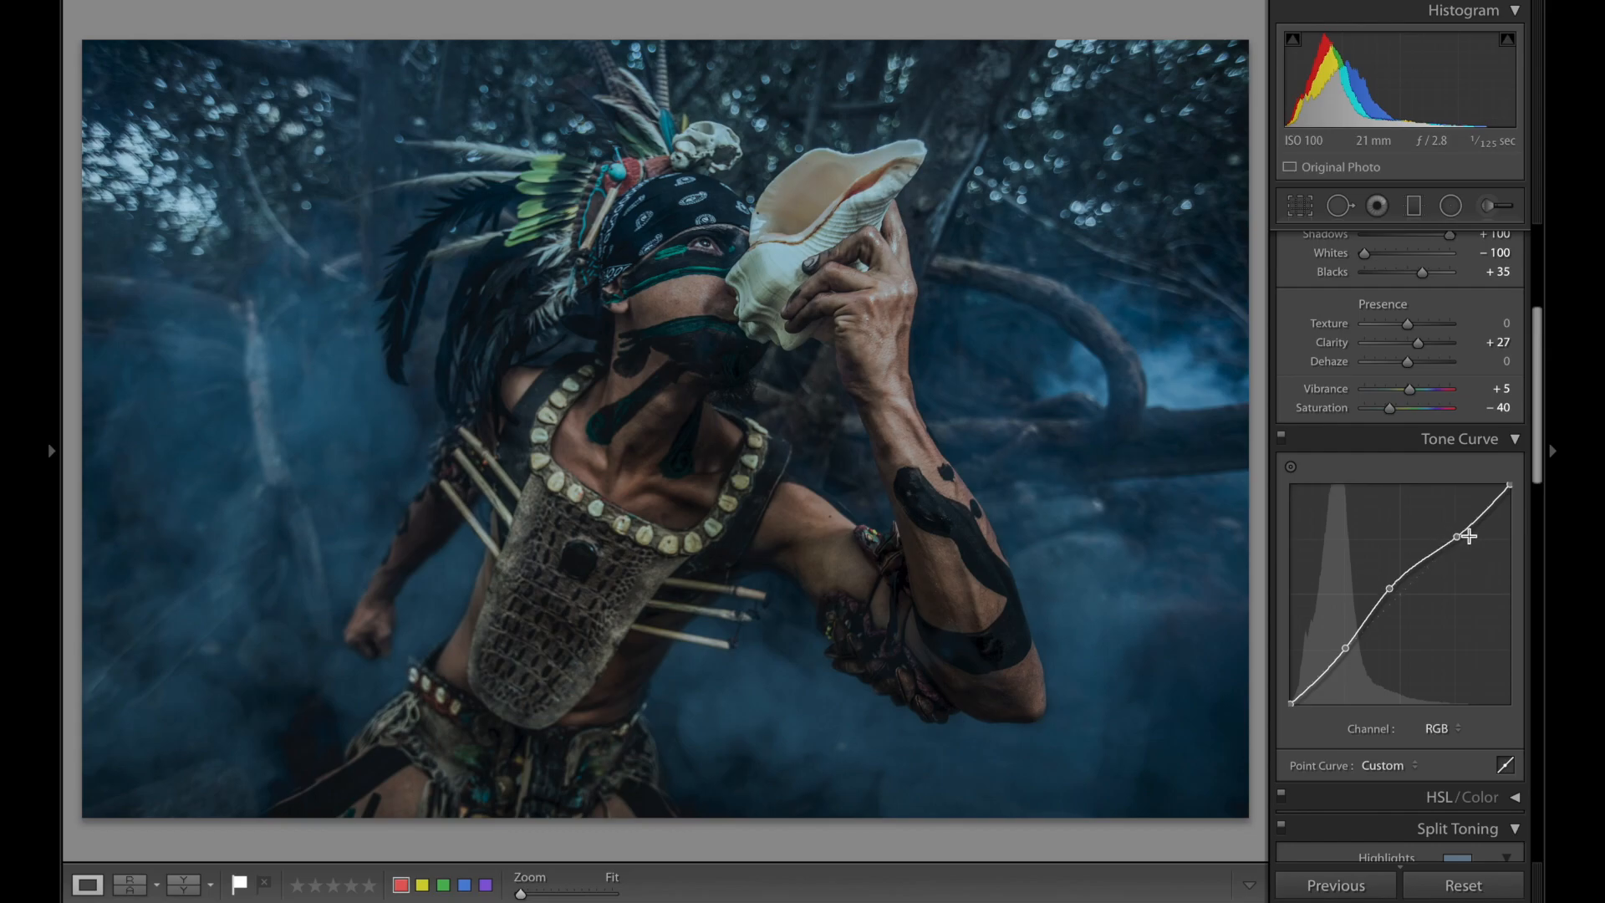
# - Show the HSL adjustments and lower the color saturation of Red to -47, Orange to -46 and Yellow to -44
pyautogui.scroll(-6, 1421, 401)
pyautogui.click(1384, 263)
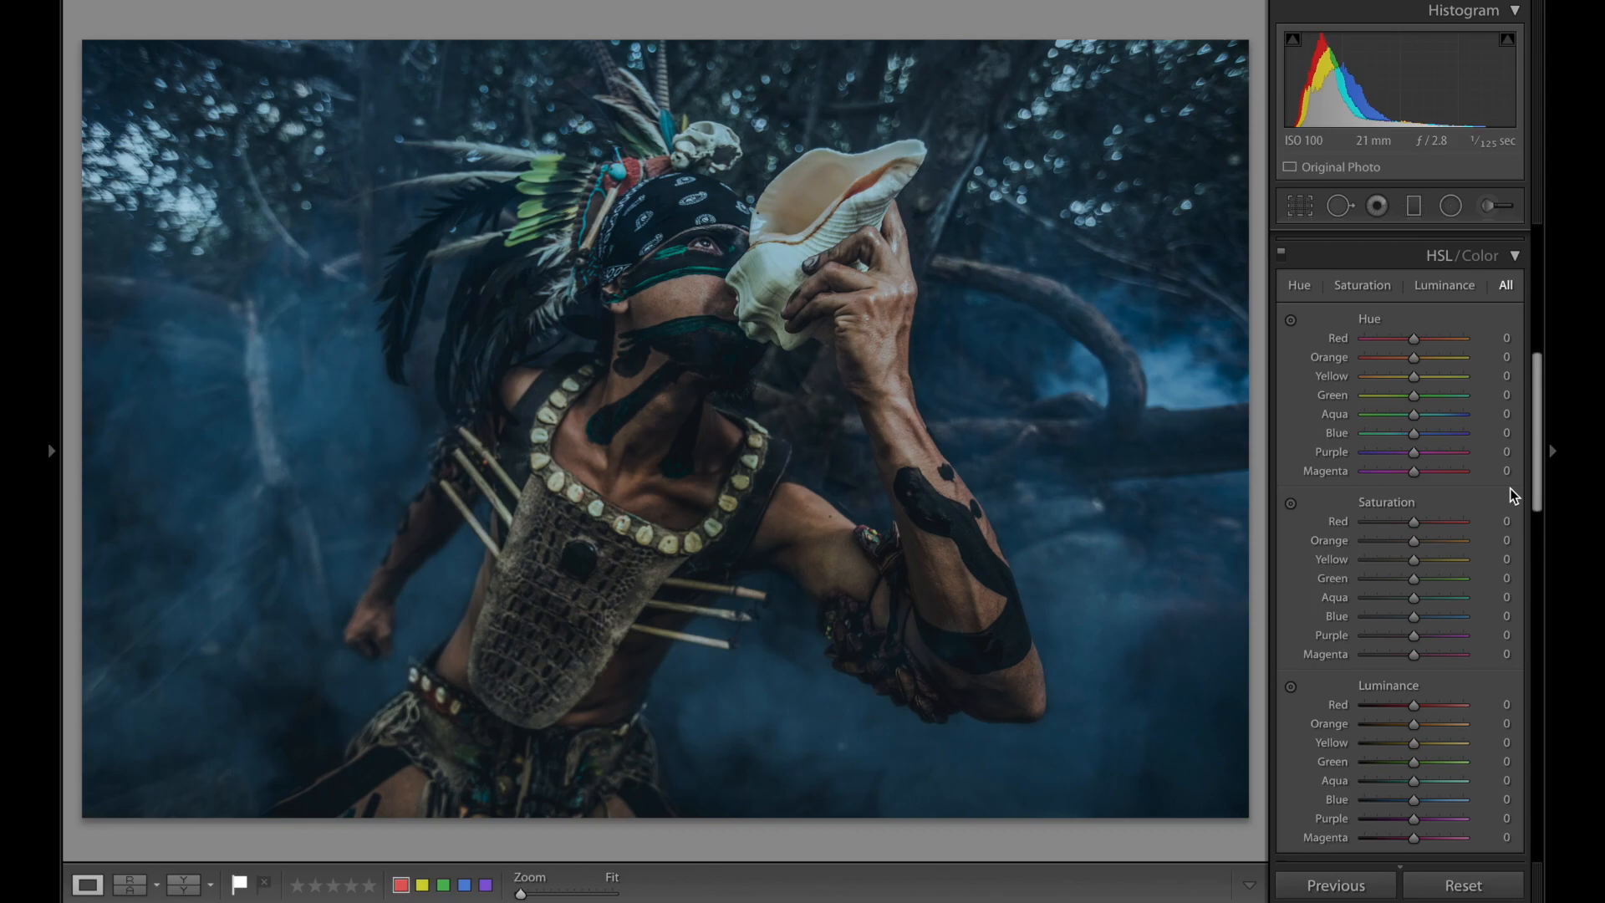
pyautogui.scroll(-2, 1510, 488)
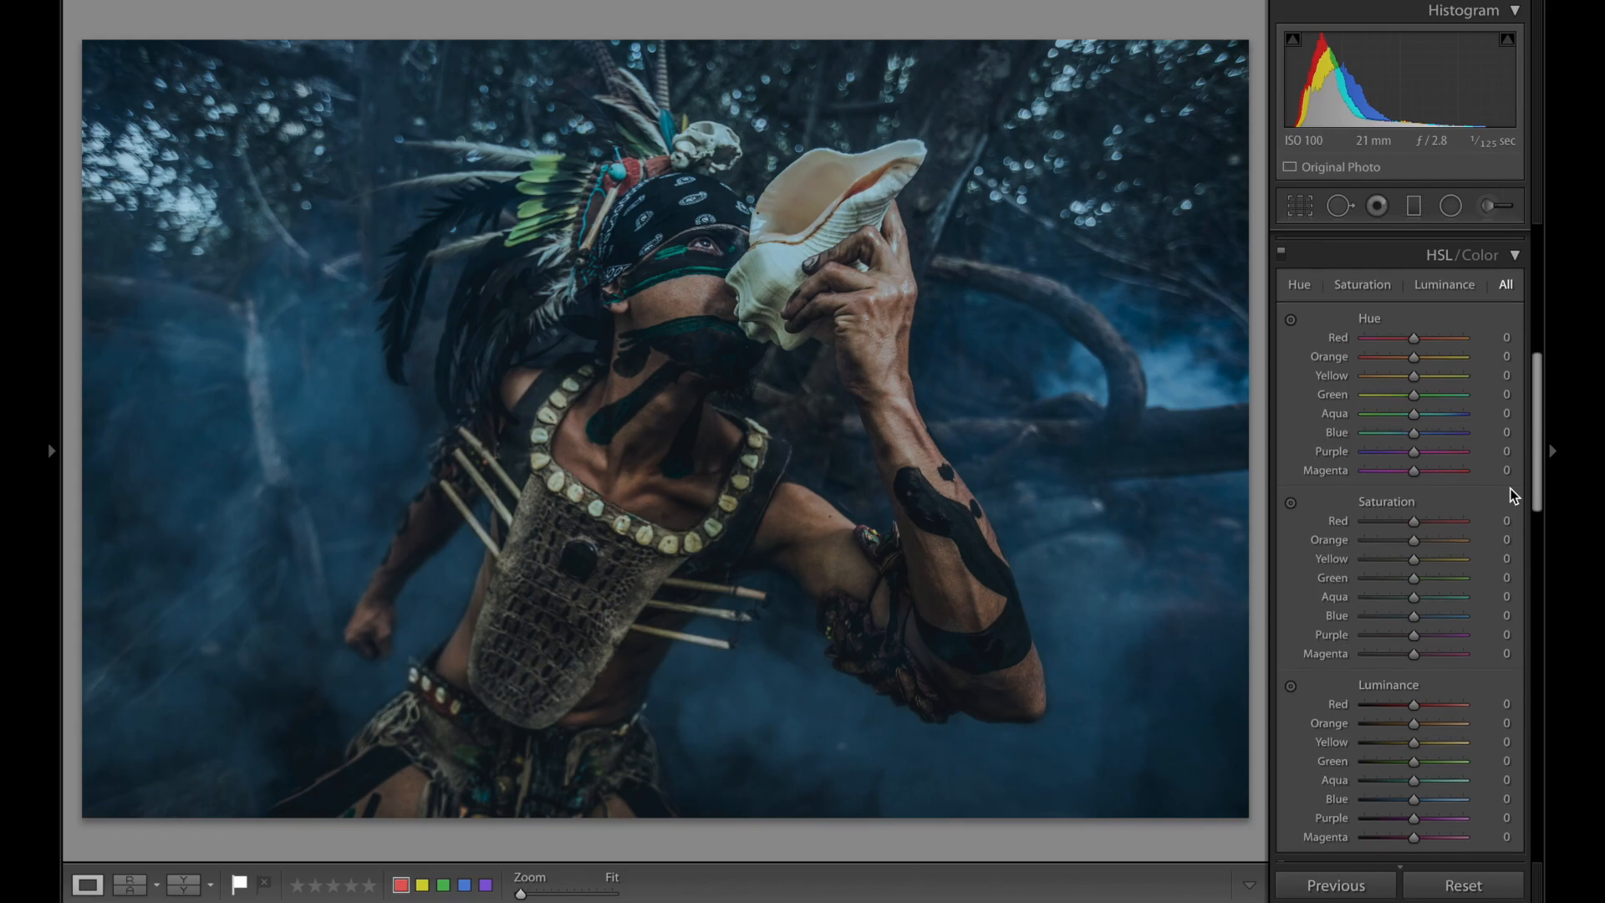
pyautogui.scroll(-3, 1510, 488)
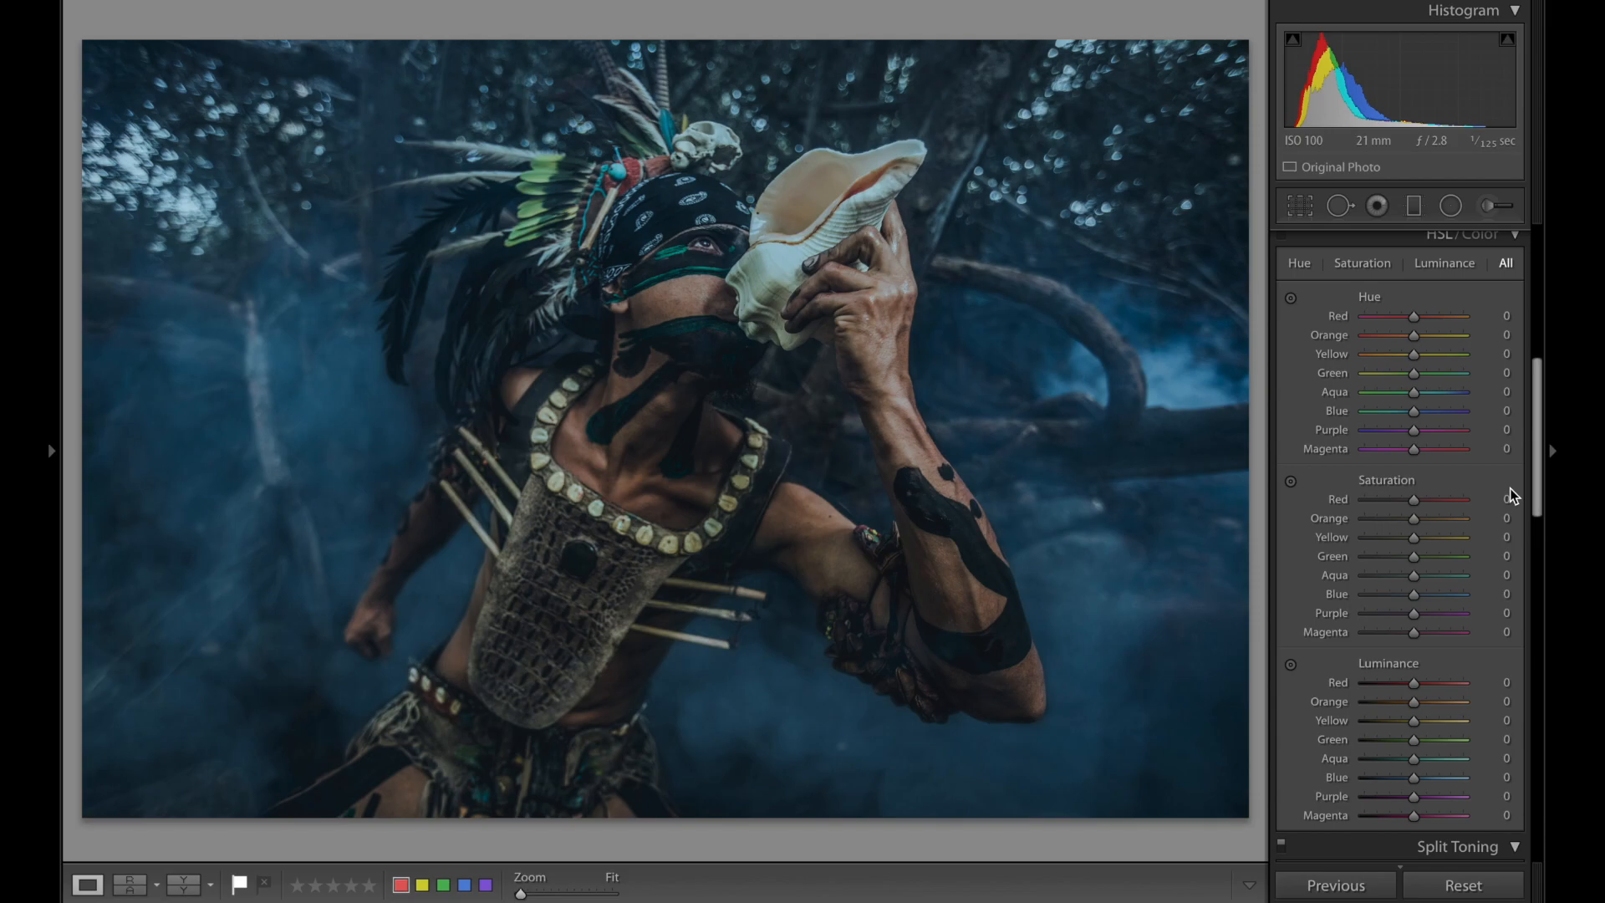
pyautogui.scroll(-1, 1510, 488)
pyautogui.scroll(-1, 1510, 490)
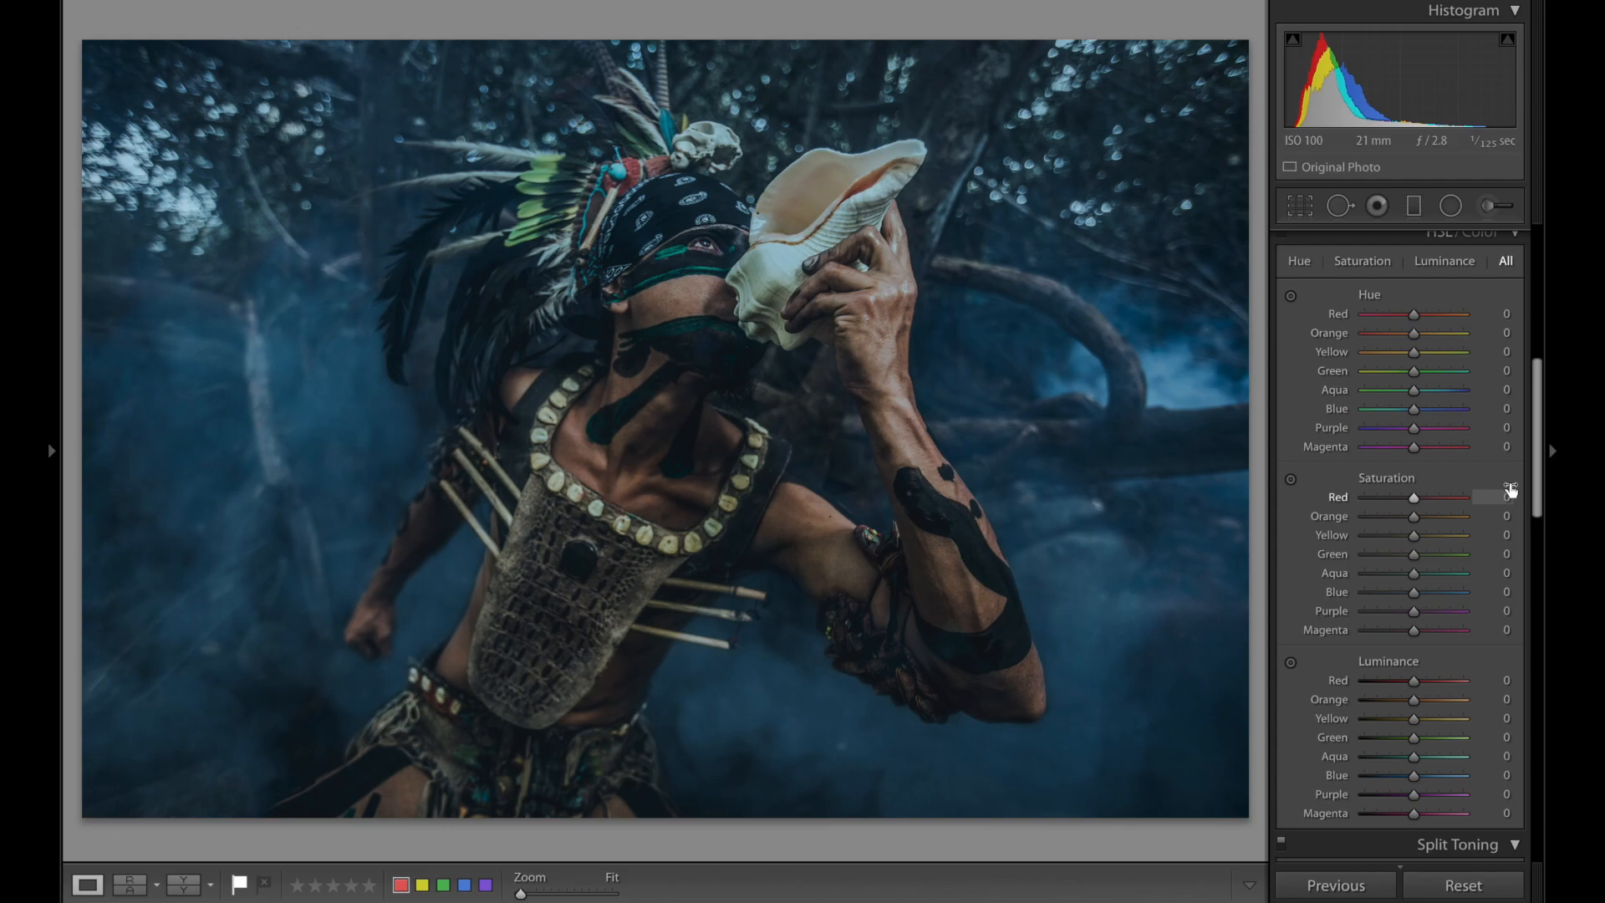
pyautogui.scroll(-3, 1423, 418)
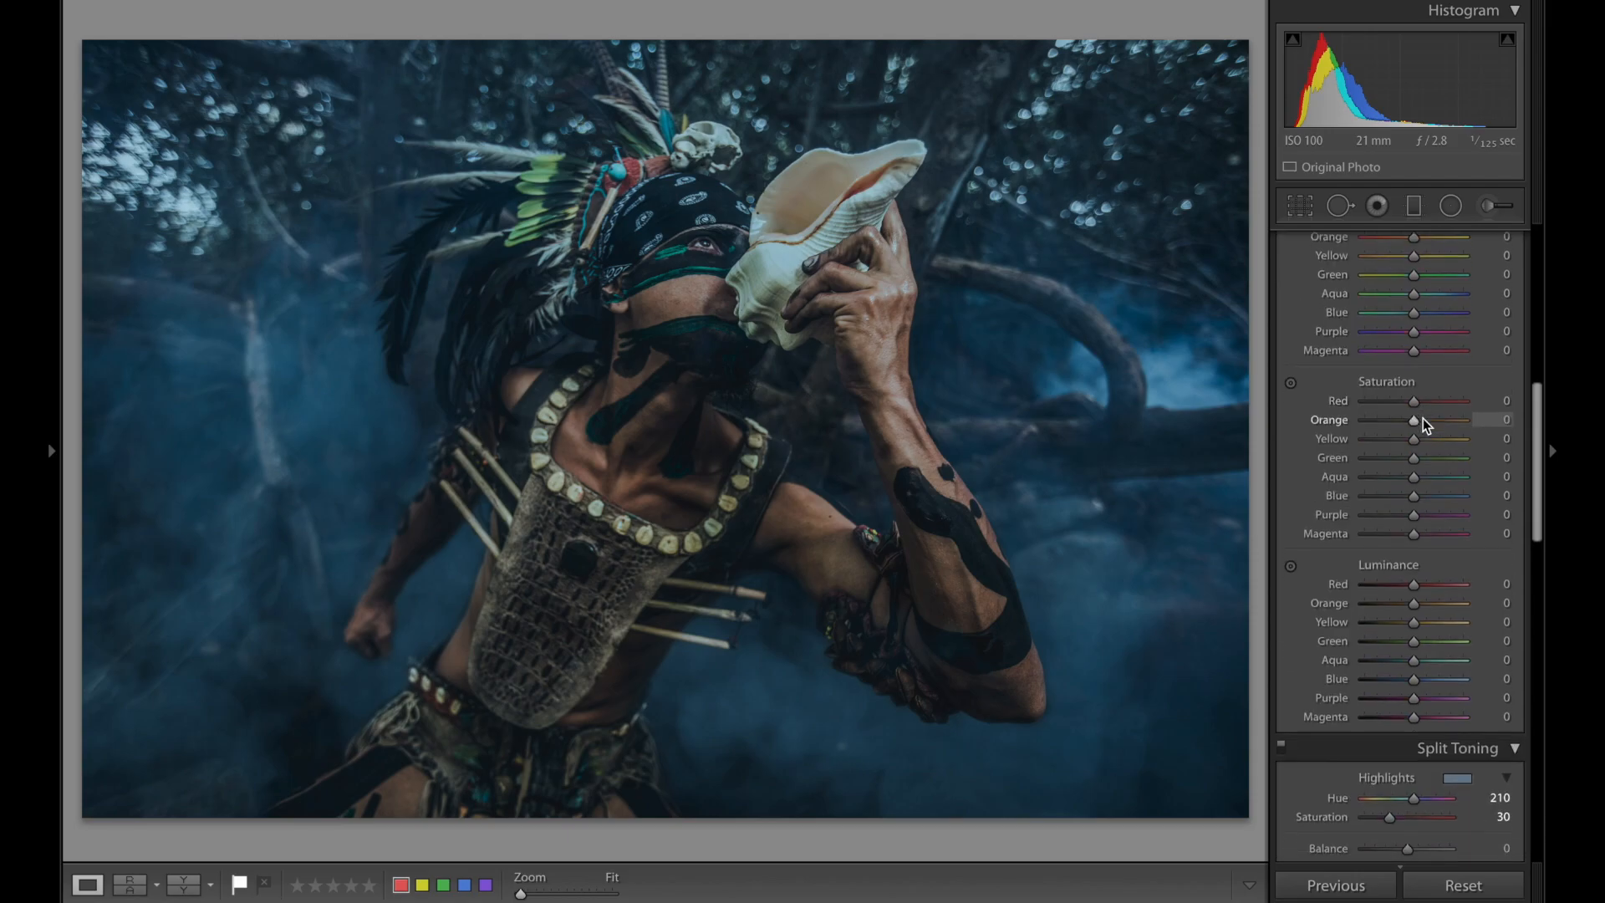
pyautogui.moveTo(1414, 388); pyautogui.dragTo(1391, 387)
pyautogui.click(1391, 408)
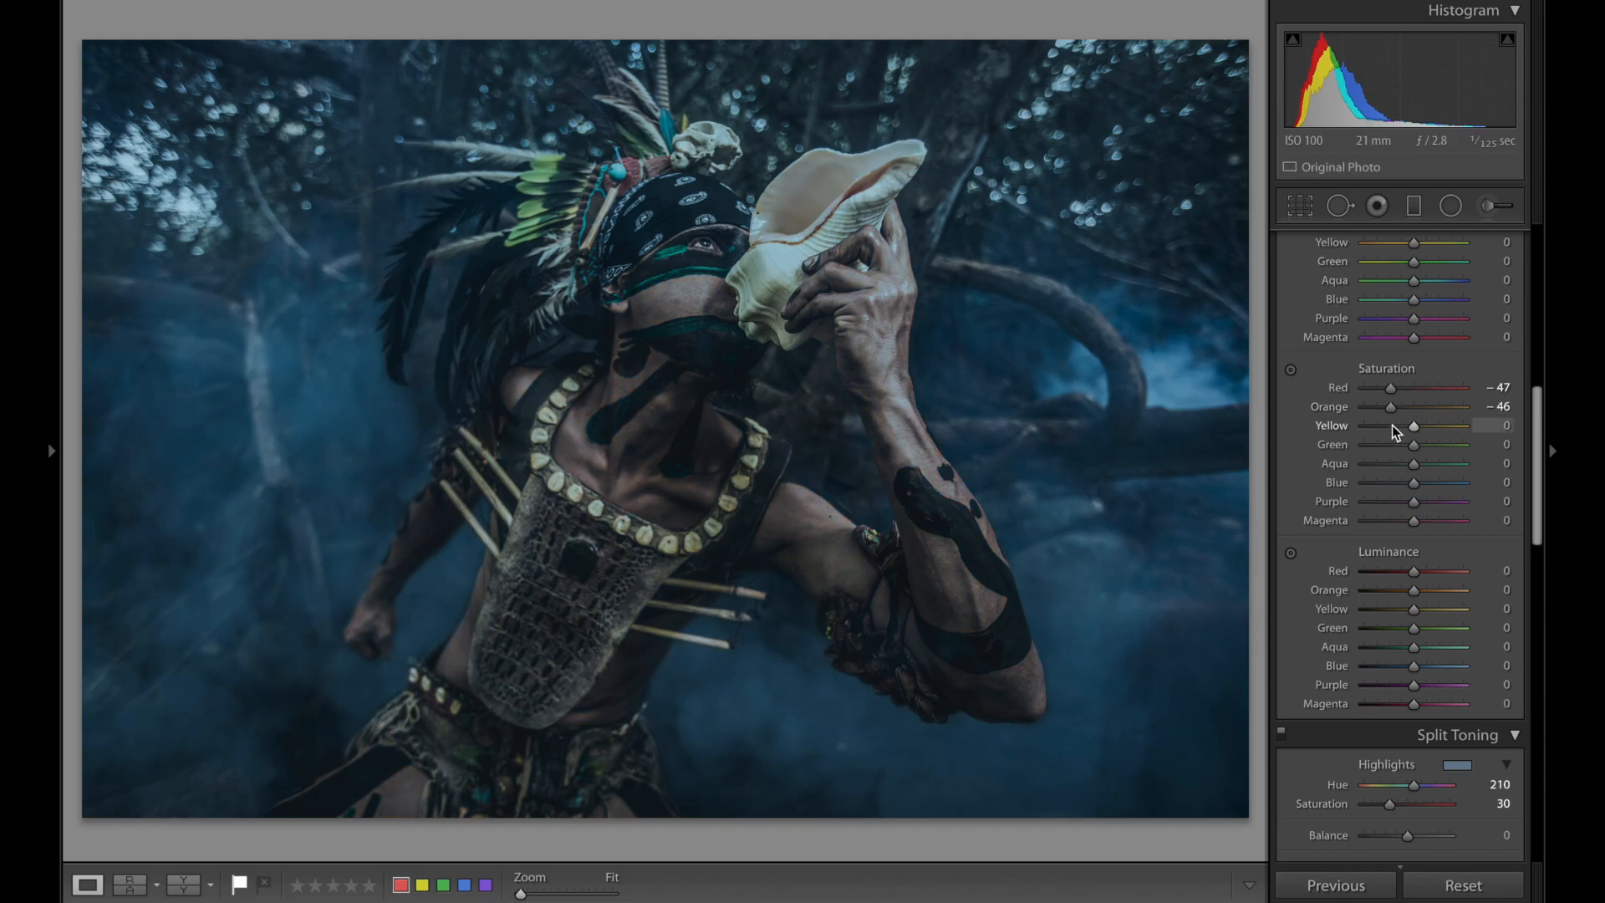
pyautogui.click(1392, 424)
# - Fine-tune the HSL saturation of Red to -24
pyautogui.click(1505, 387)
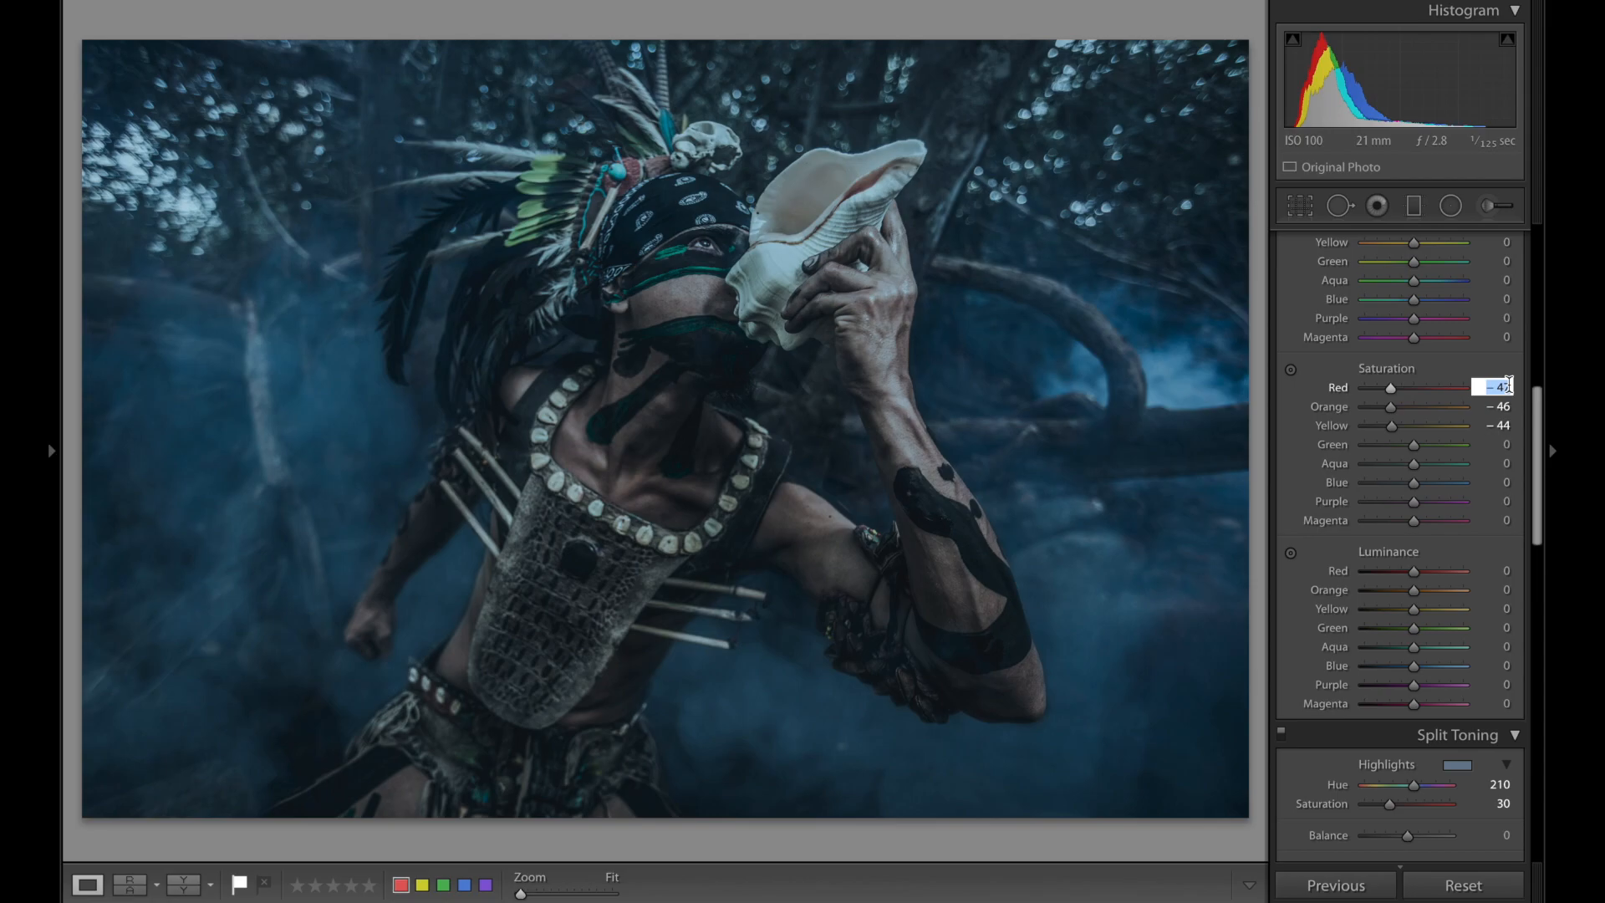
pyautogui.press('shift')
pyautogui.hotkey('shift', 'Up')
pyautogui.press('Up')
# - Fine-tune the HSL saturation of Orange to -18
pyautogui.press('Tab')
pyautogui.hotkey('shift', 'Up')
pyautogui.hotkey('shift', 'Up')
pyautogui.hotkey('shift', 'Up')
pyautogui.hotkey('shift', 'Up')
pyautogui.hotkey('shift', 'Down')
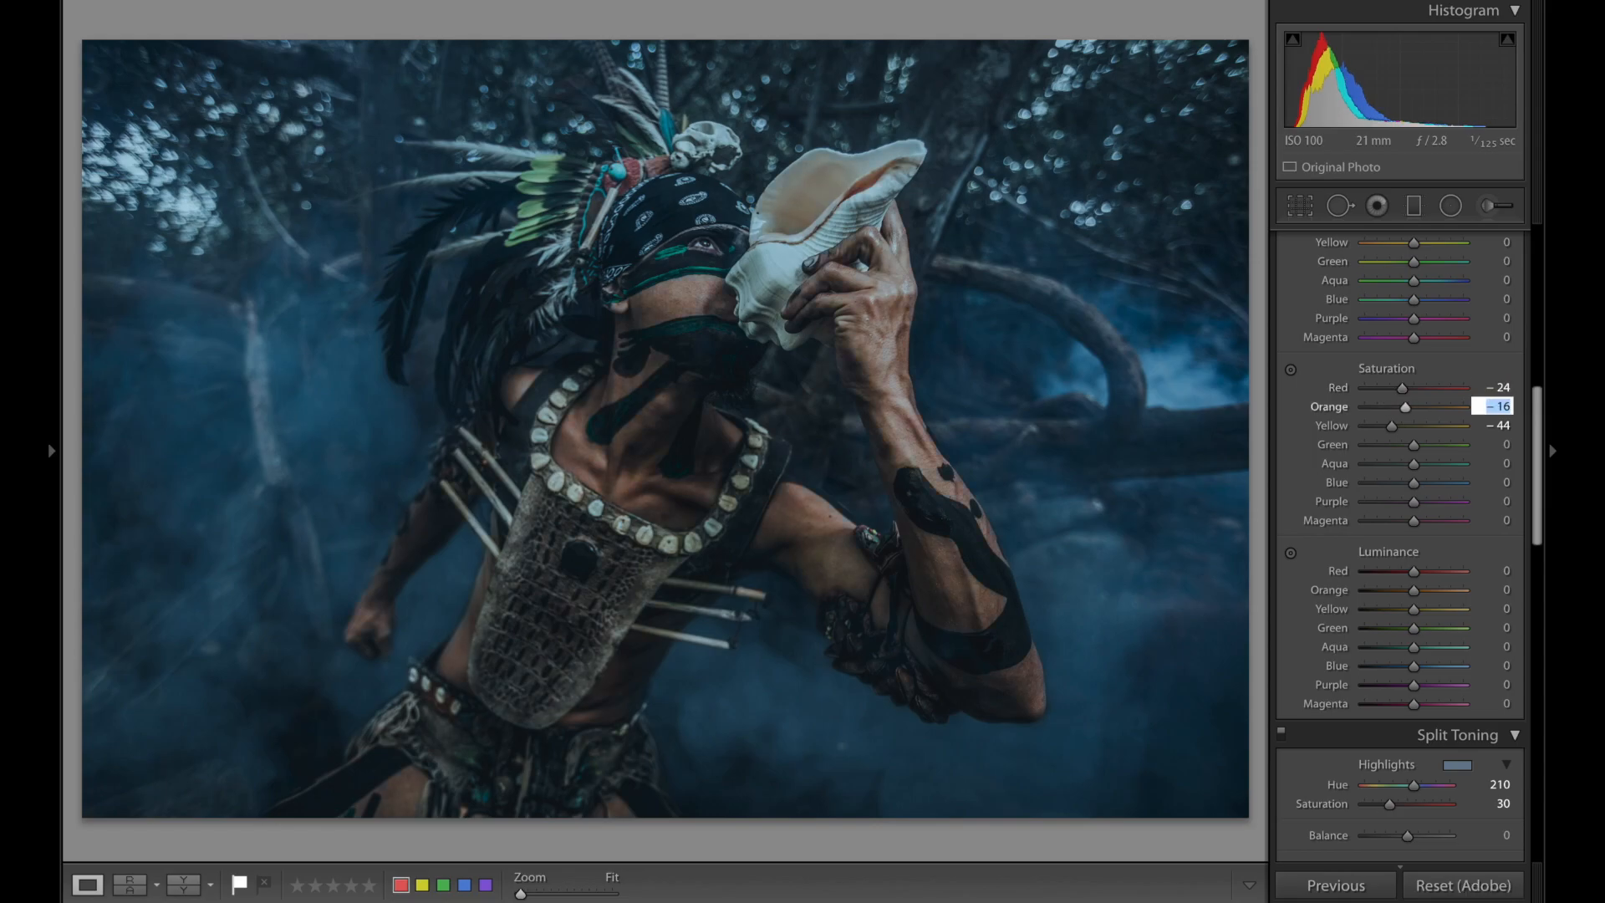
pyautogui.press('Down')
pyautogui.press('Down')
# - Fine-tune the HSL saturation of Yellow to -18
pyautogui.press('Tab')
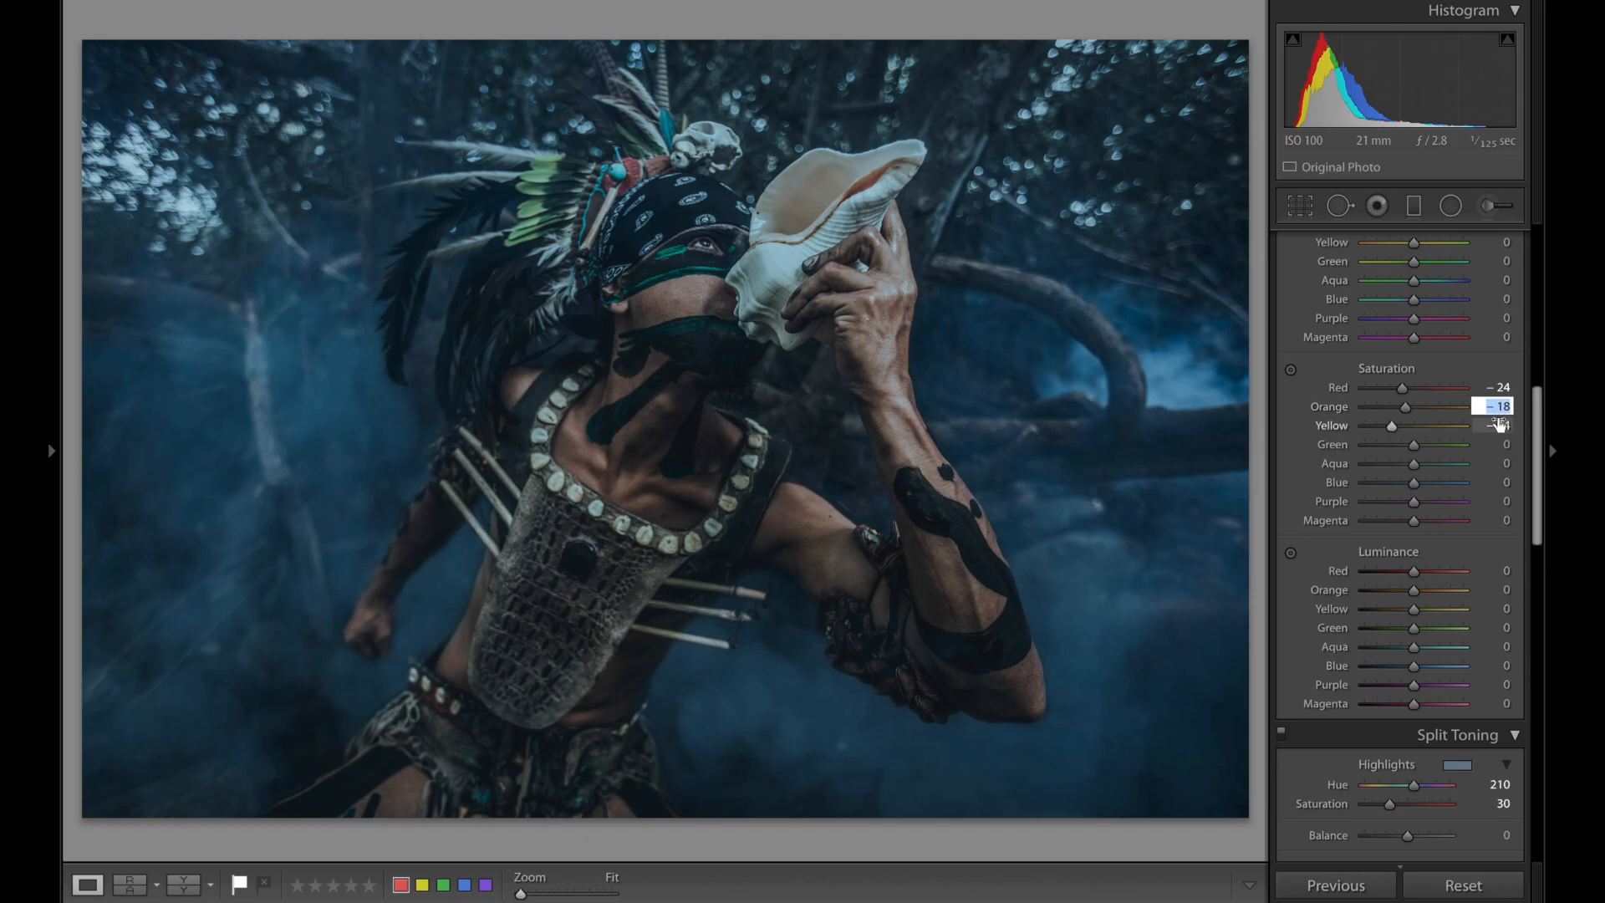
pyautogui.hotkey('shift', 'Up')
pyautogui.hotkey('shift', 'Up')
pyautogui.hotkey('shift', 'Up')
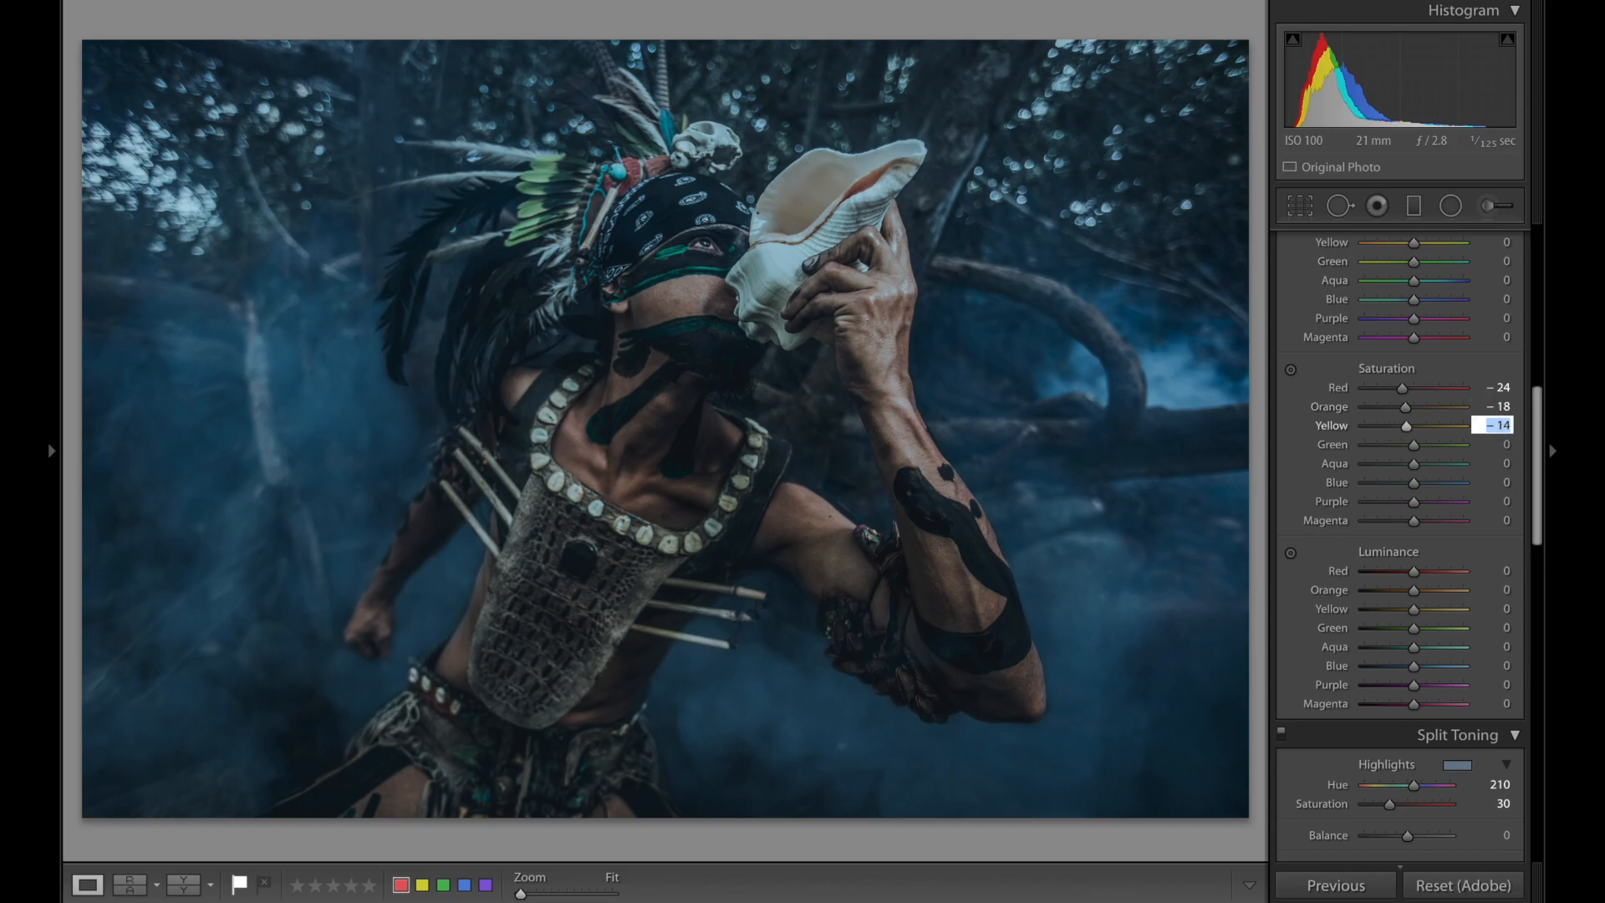
pyautogui.press('Down')
# - Set the HSL saturation of Aqua, Purple and Magenta to -100 and of Blue to -55
pyautogui.click(1417, 465)
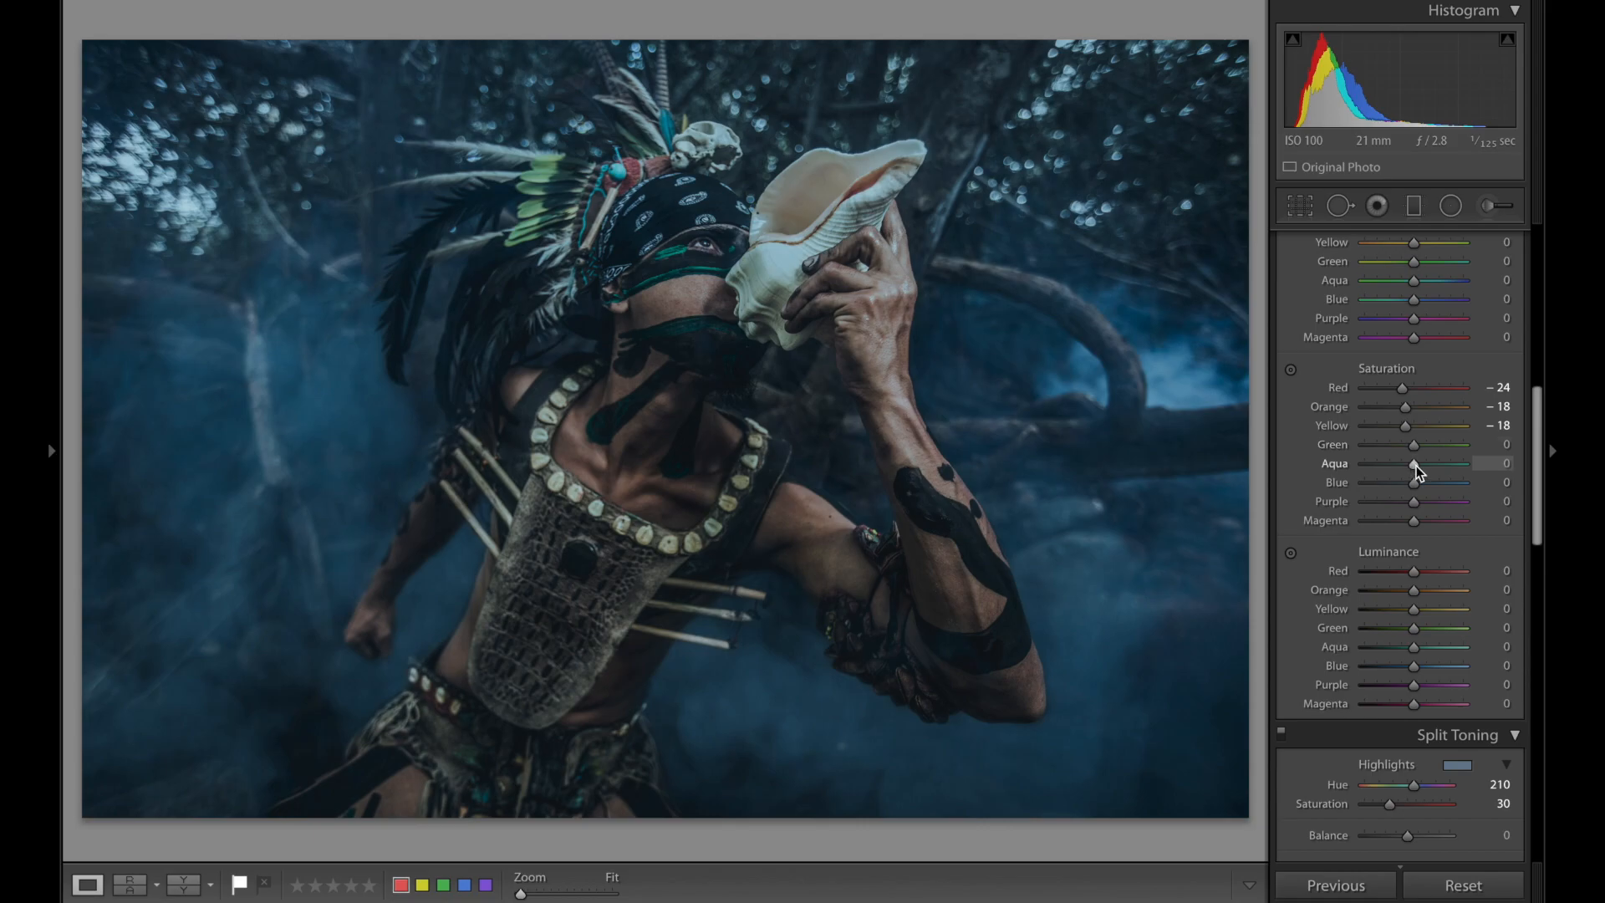
pyautogui.moveTo(1412, 465); pyautogui.dragTo(1172, 475)
pyautogui.click(1468, 465)
pyautogui.moveTo(1468, 465); pyautogui.dragTo(1560, 473)
# - Set the HSL luminance of Red to +45, Orange +25, Yellow +48, Green -46, Aqua -100 and Blue -92
pyautogui.scroll(-3, 1402, 545)
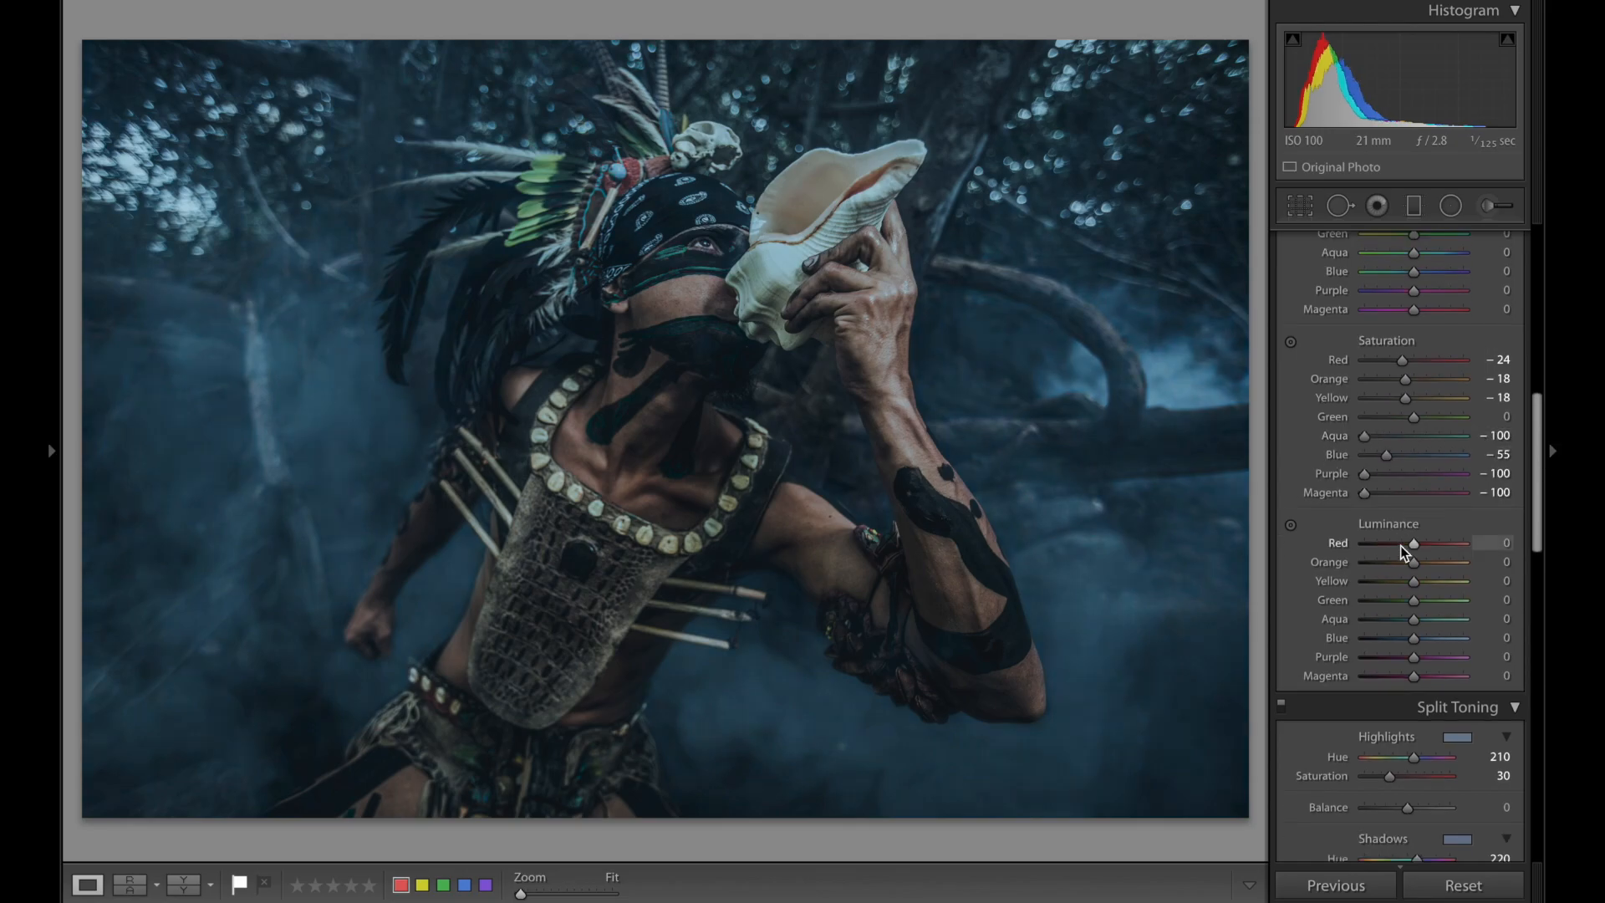
pyautogui.scroll(-1, 1401, 545)
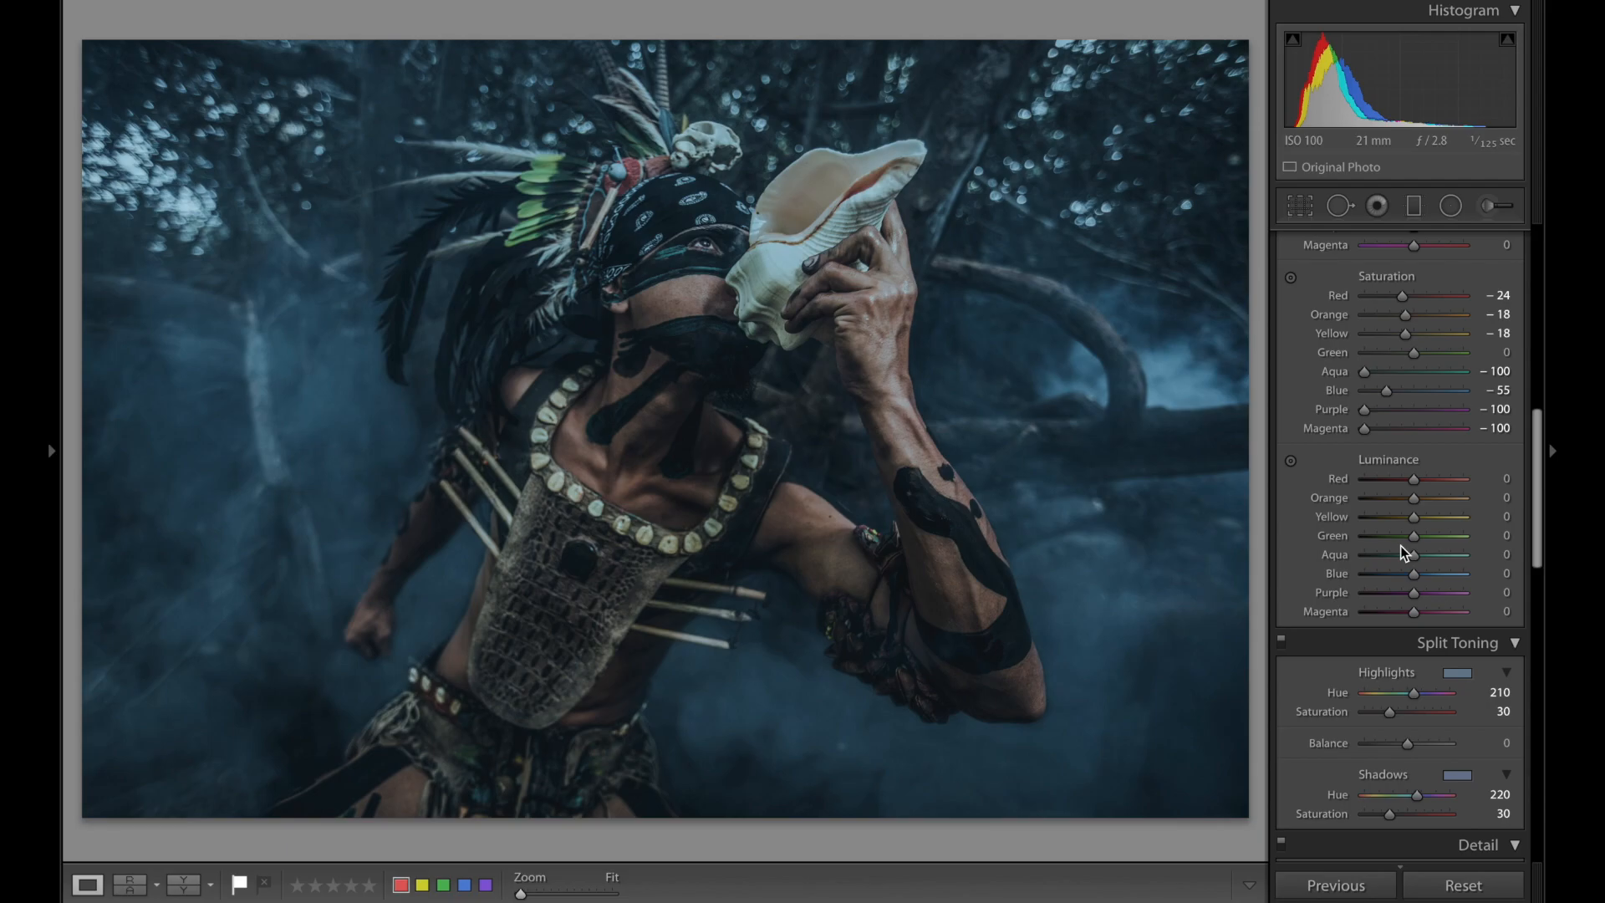
pyautogui.click(1383, 535)
pyautogui.moveTo(1383, 534); pyautogui.dragTo(1392, 533)
pyautogui.click(1442, 479)
pyautogui.click(1443, 498)
pyautogui.click(1443, 517)
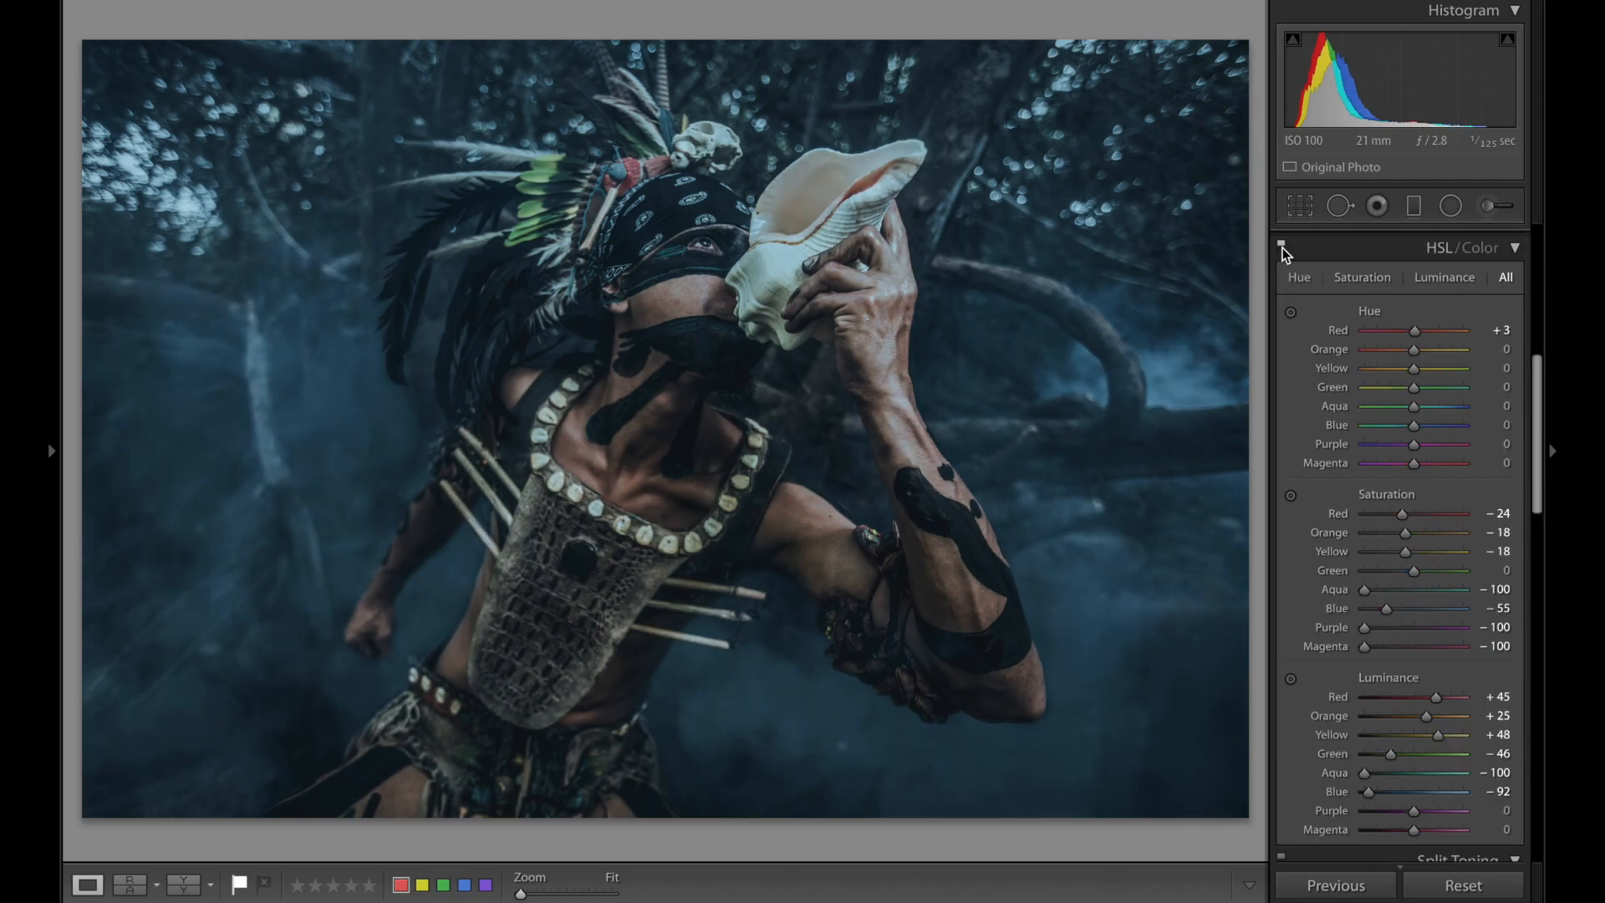
# - Compare the photo with and without the HSL adjustments, leaving them enabled
pyautogui.click(1281, 245)
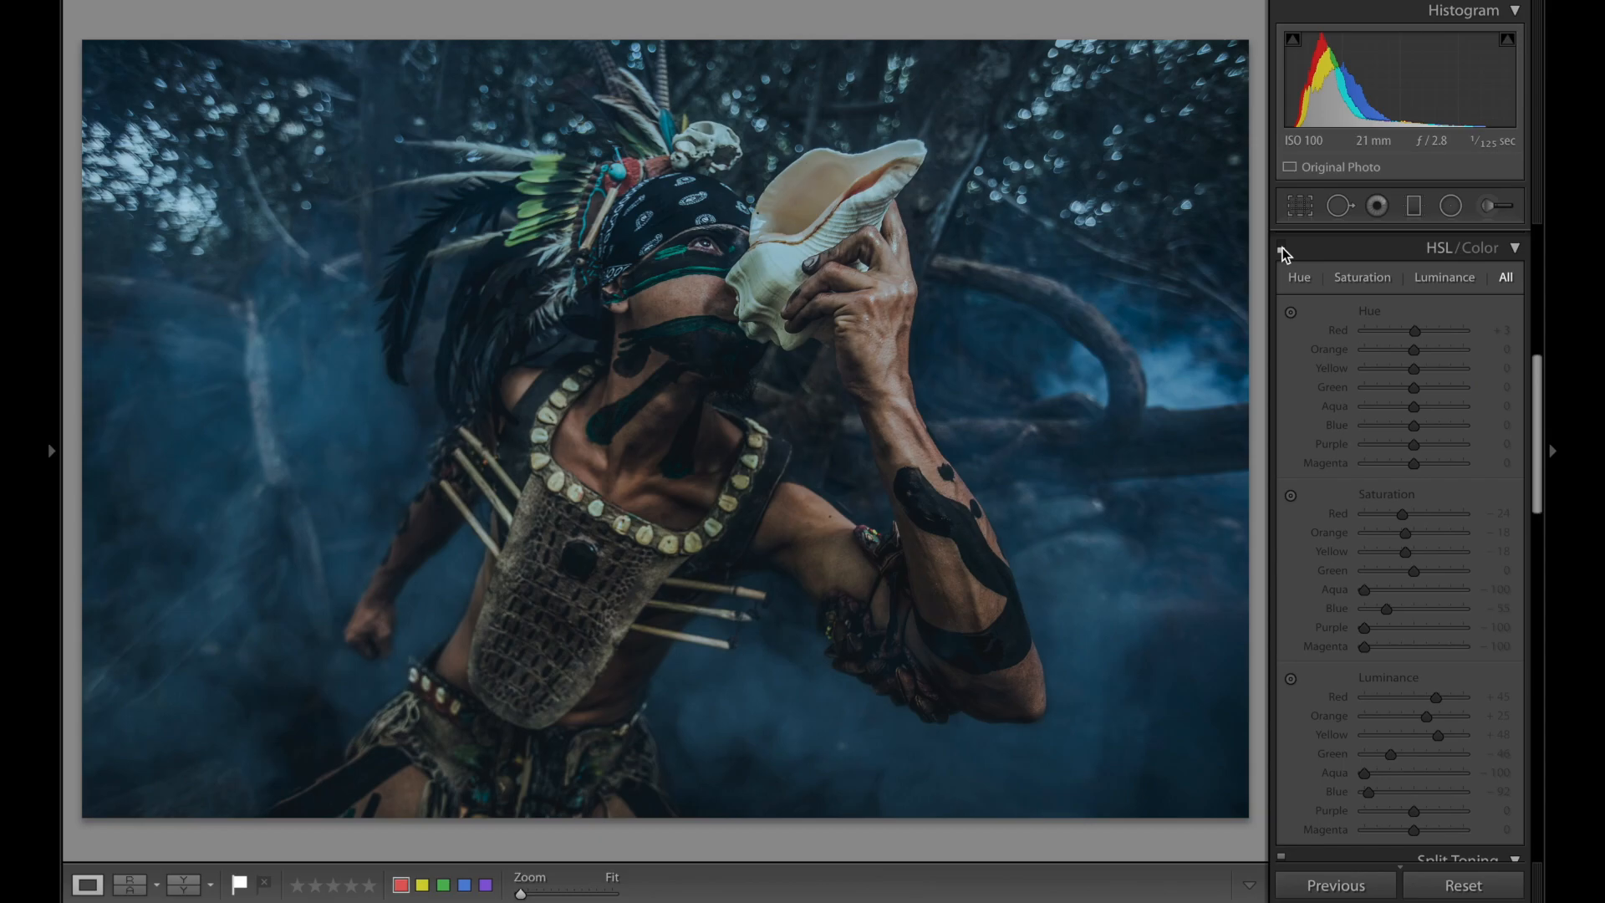
pyautogui.click(1282, 247)
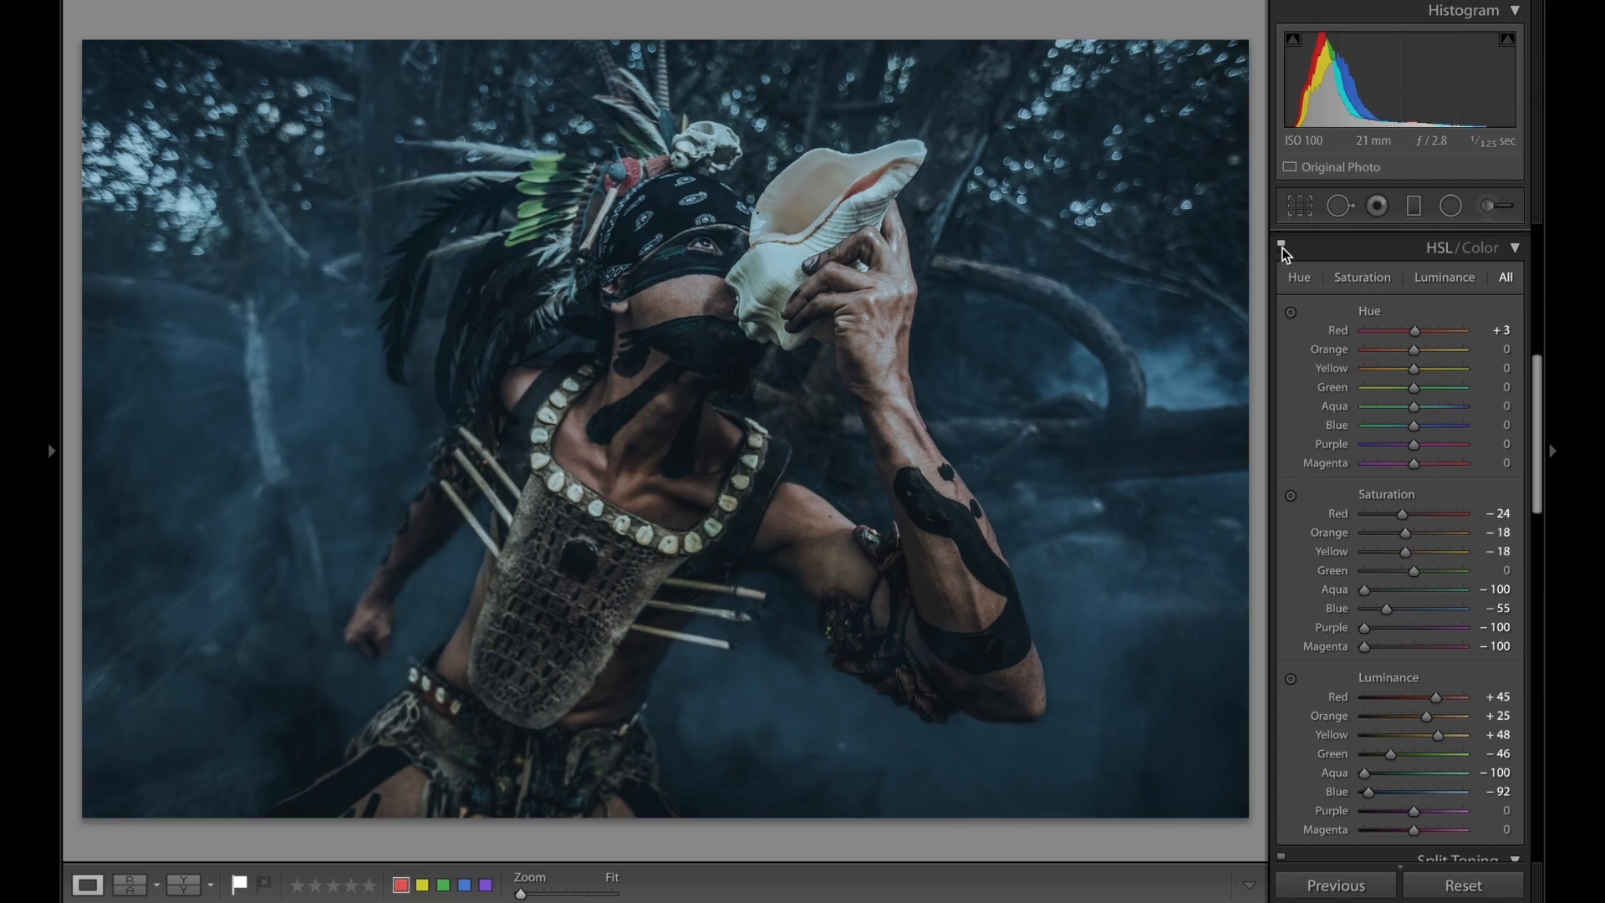
pyautogui.click(1281, 246)
pyautogui.click(1282, 247)
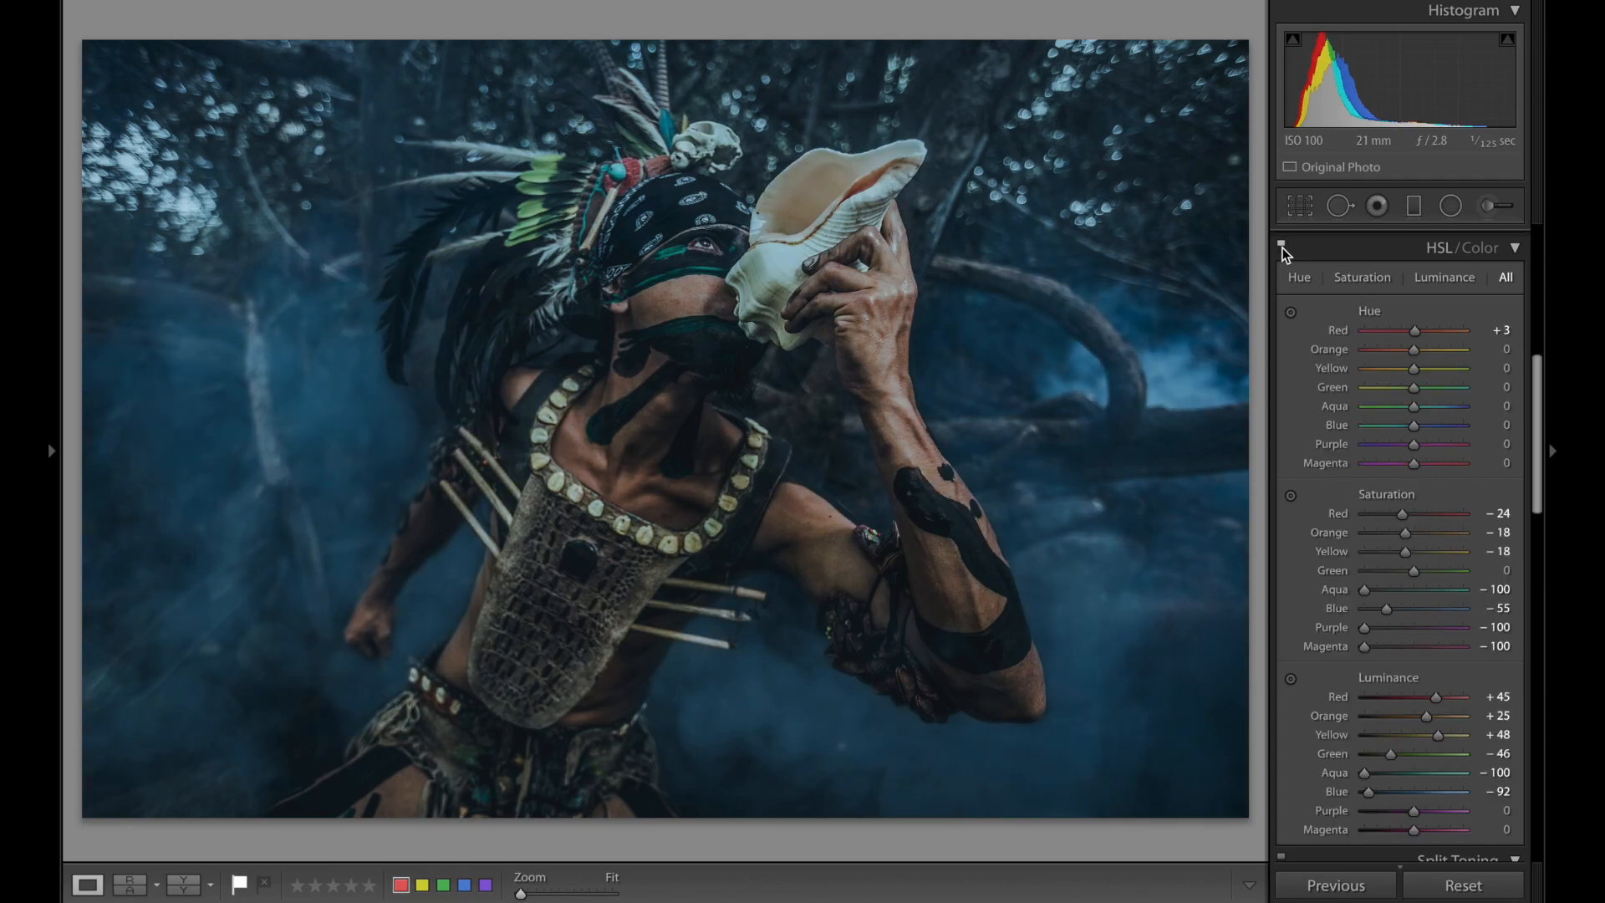
# - Switch the post-crop vignetting style to Color Priority and set its amount to -30
pyautogui.scroll(-15, 1436, 580)
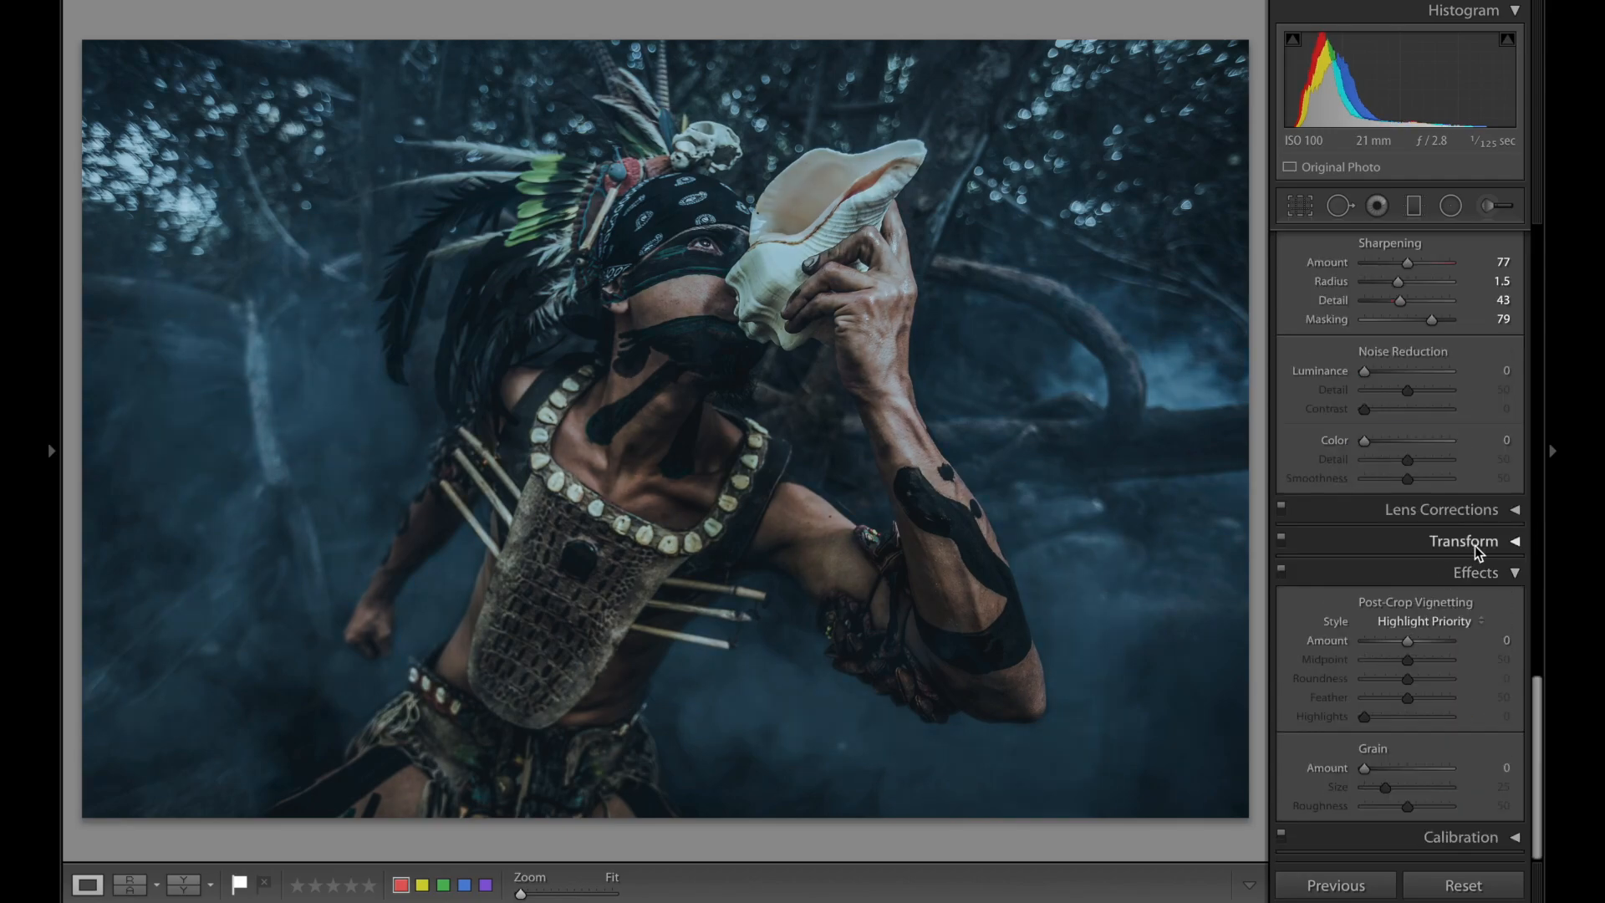
pyautogui.click(1445, 624)
pyautogui.click(1421, 633)
pyautogui.click(1498, 641)
pyautogui.write('-20')
pyautogui.press('Return')
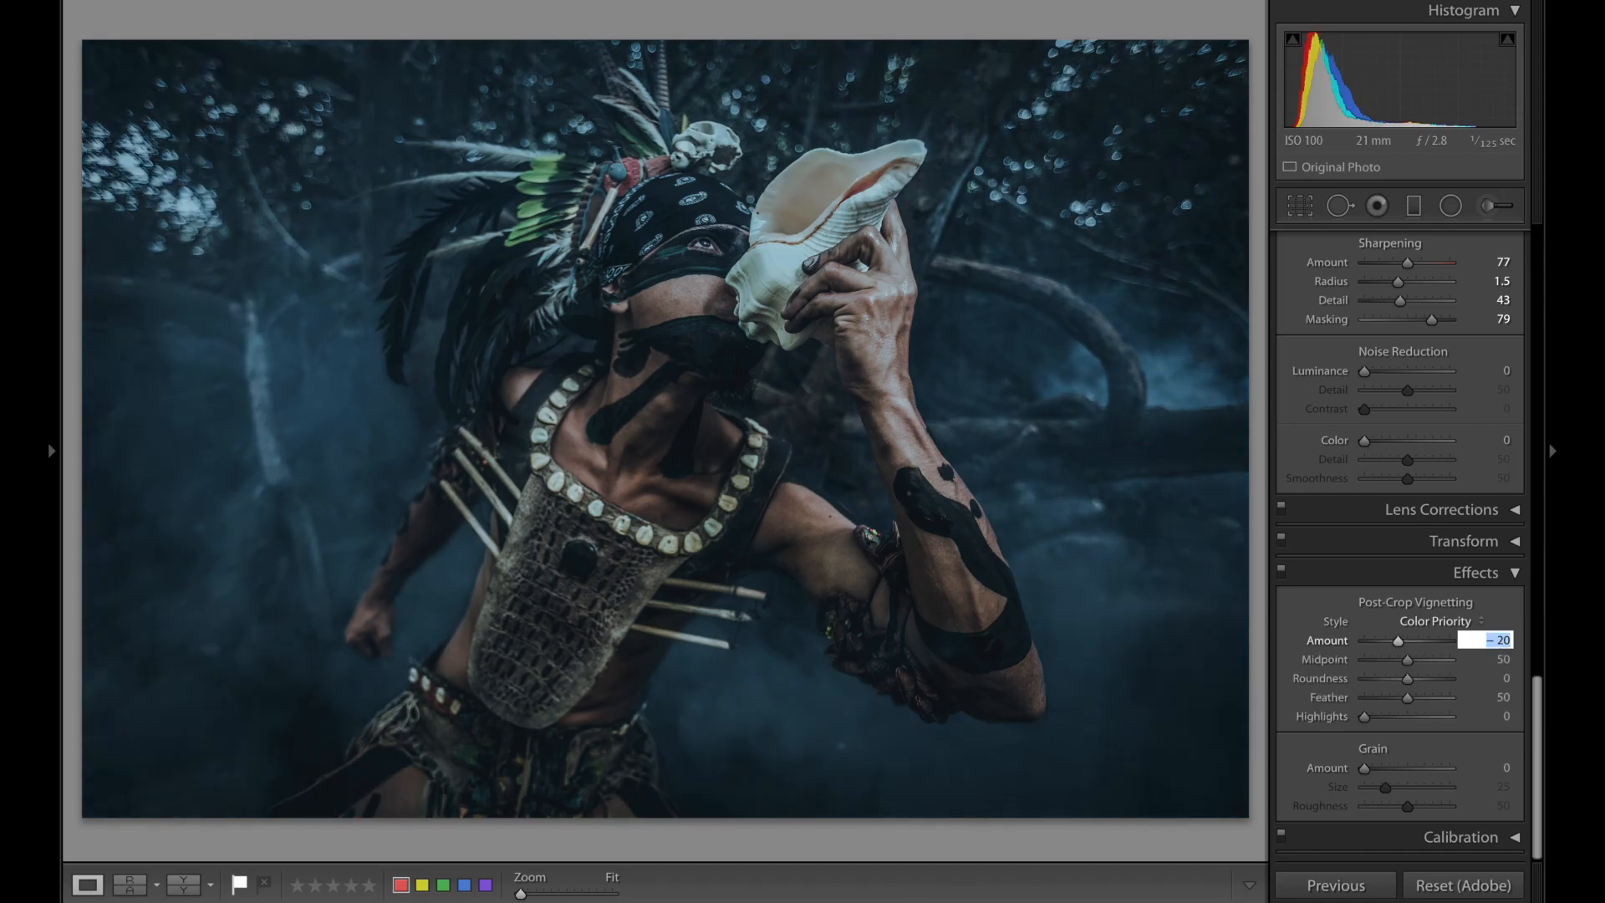
pyautogui.hotkey('shift', 'Down')
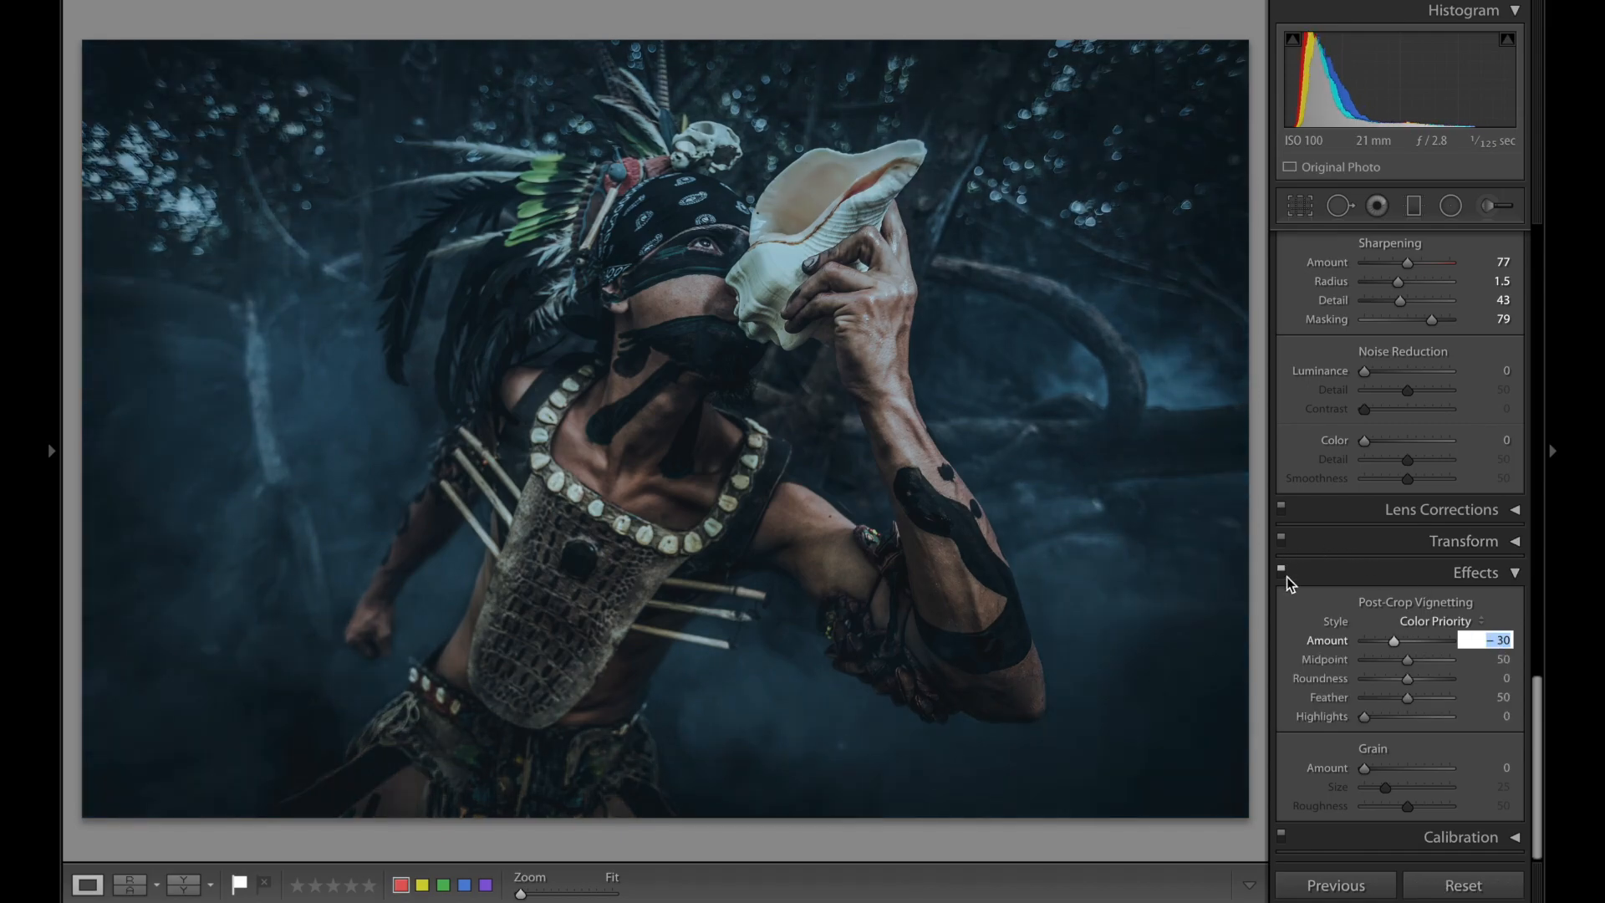
# - Compare the photo with and without the vignette effect, leaving it enabled
pyautogui.click(1286, 577)
pyautogui.click(1287, 577)
pyautogui.click(1287, 576)
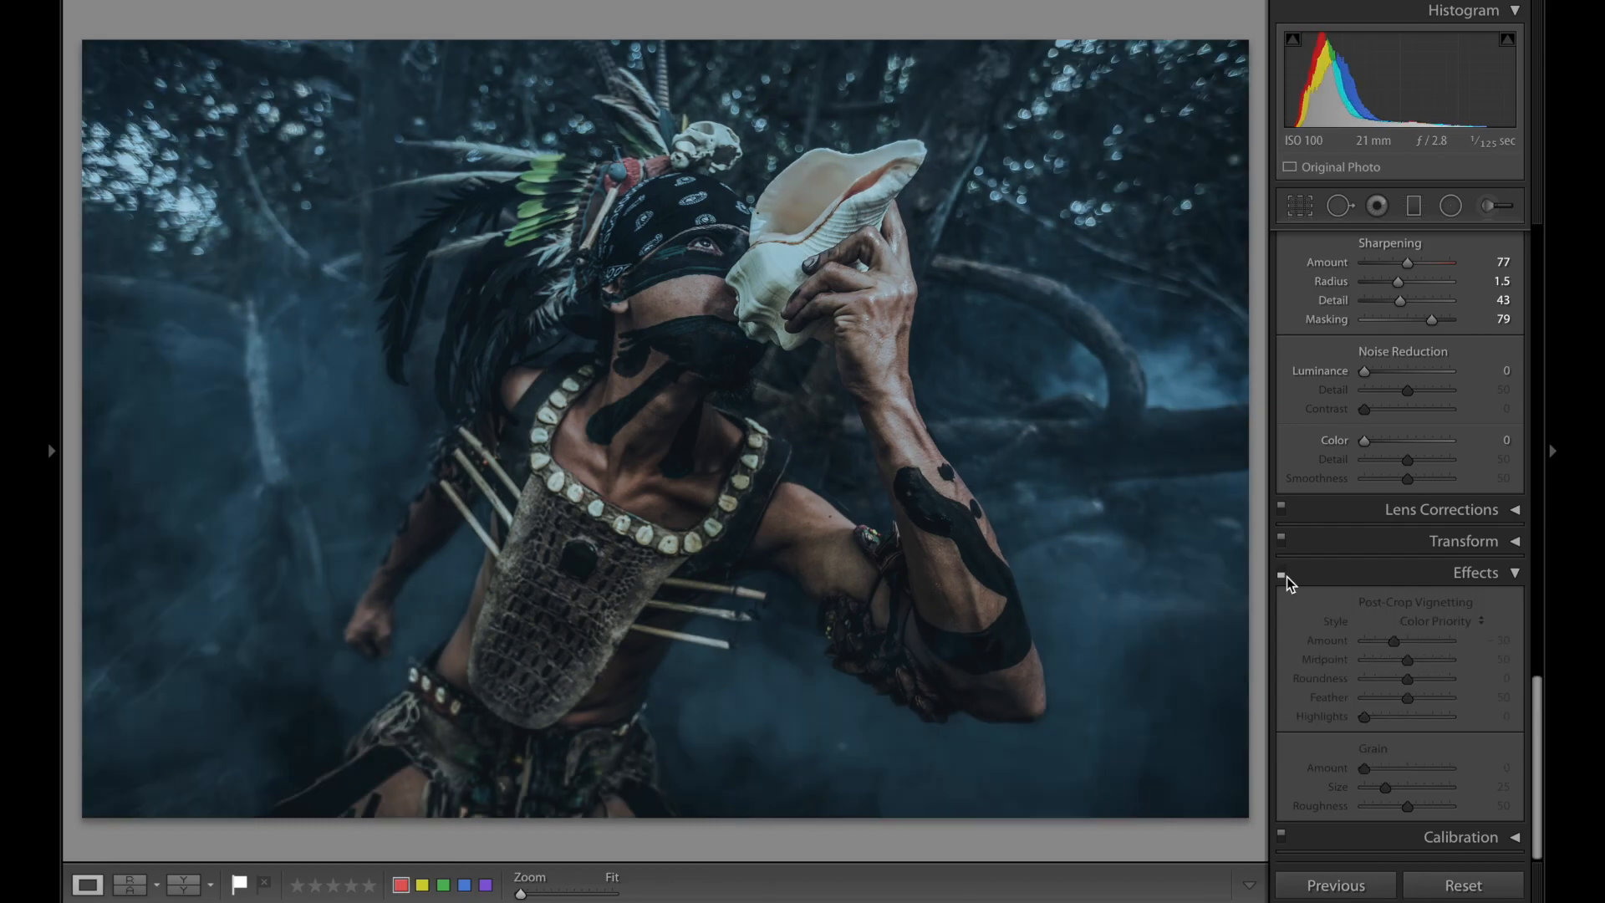
pyautogui.click(1286, 577)
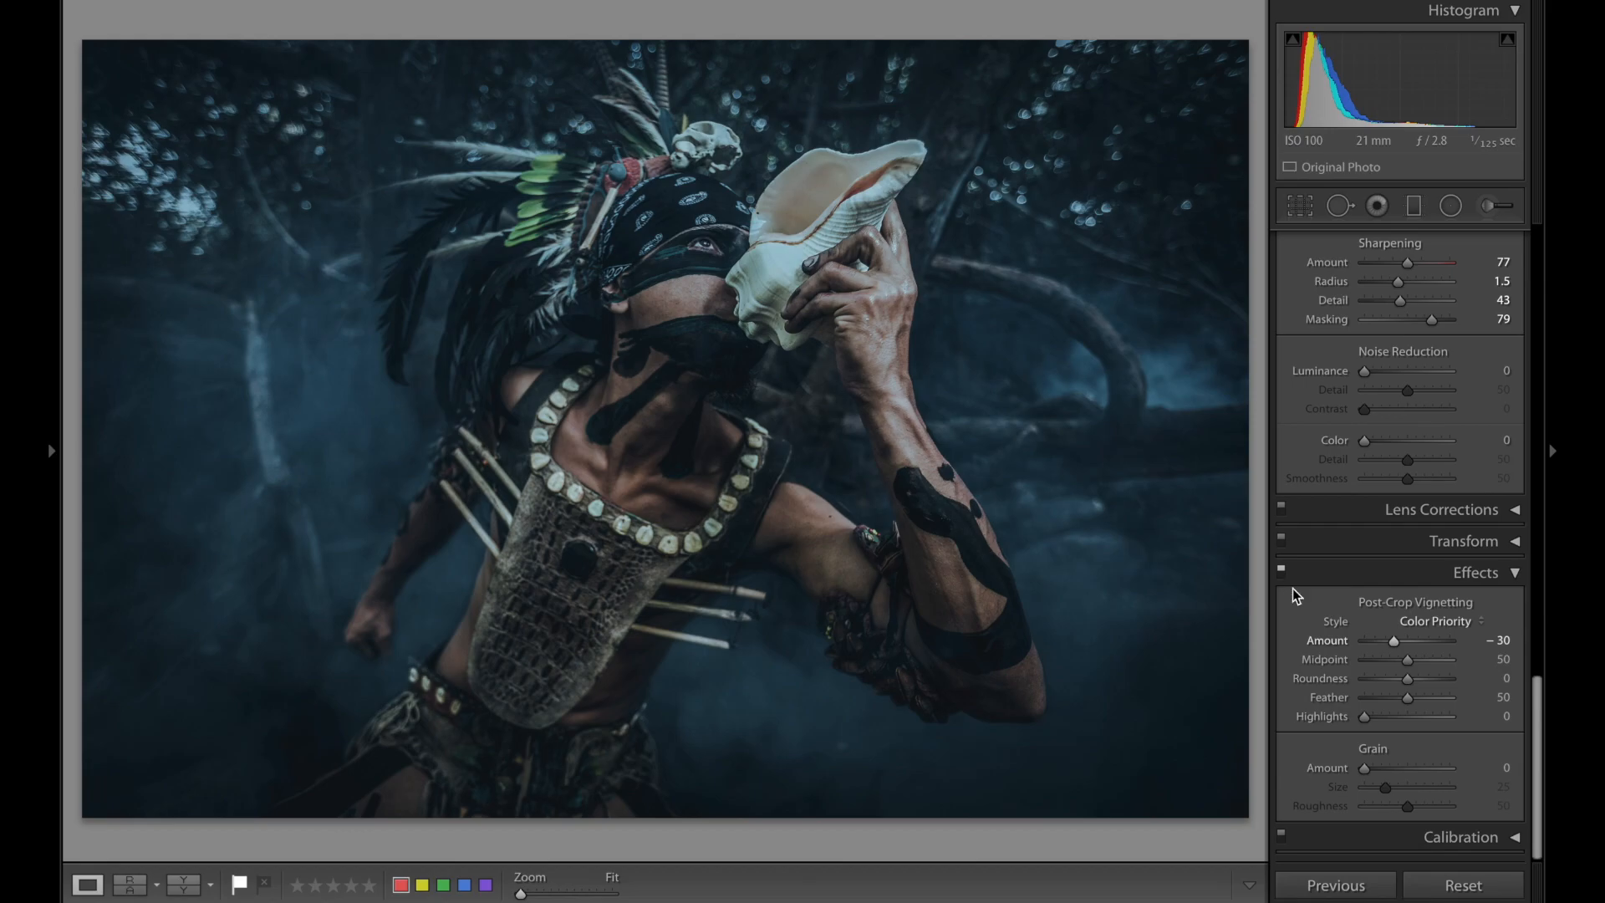
# - Compare the graded photo with the original by resetting all develop settings and undoing the reset, twice
pyautogui.scroll(10, 1304, 602)
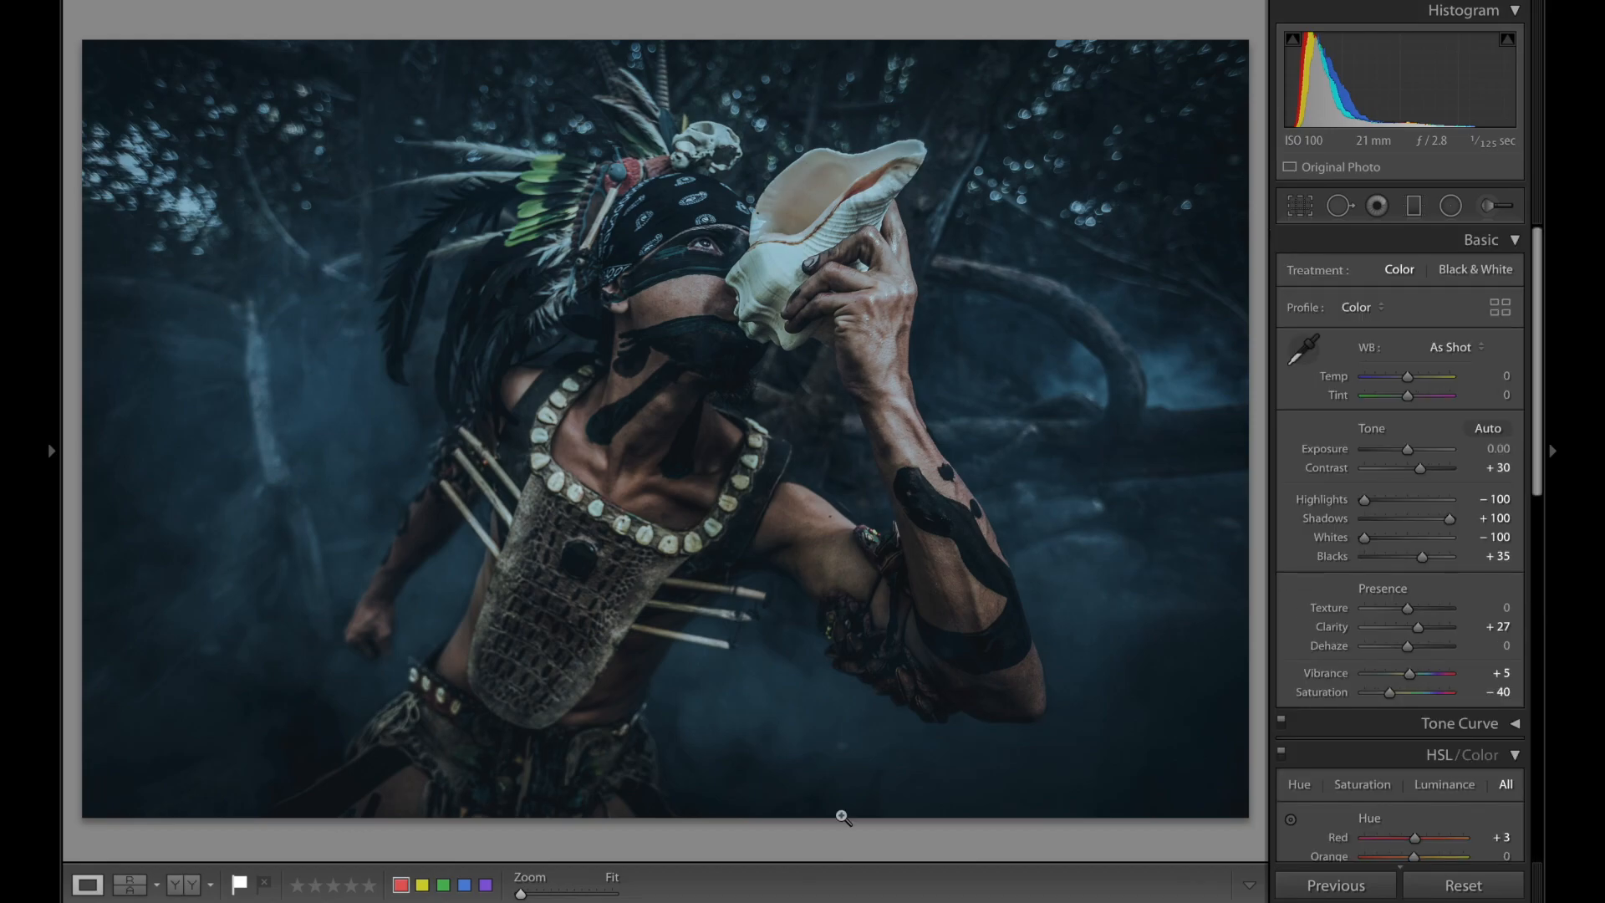
pyautogui.click(1488, 891)
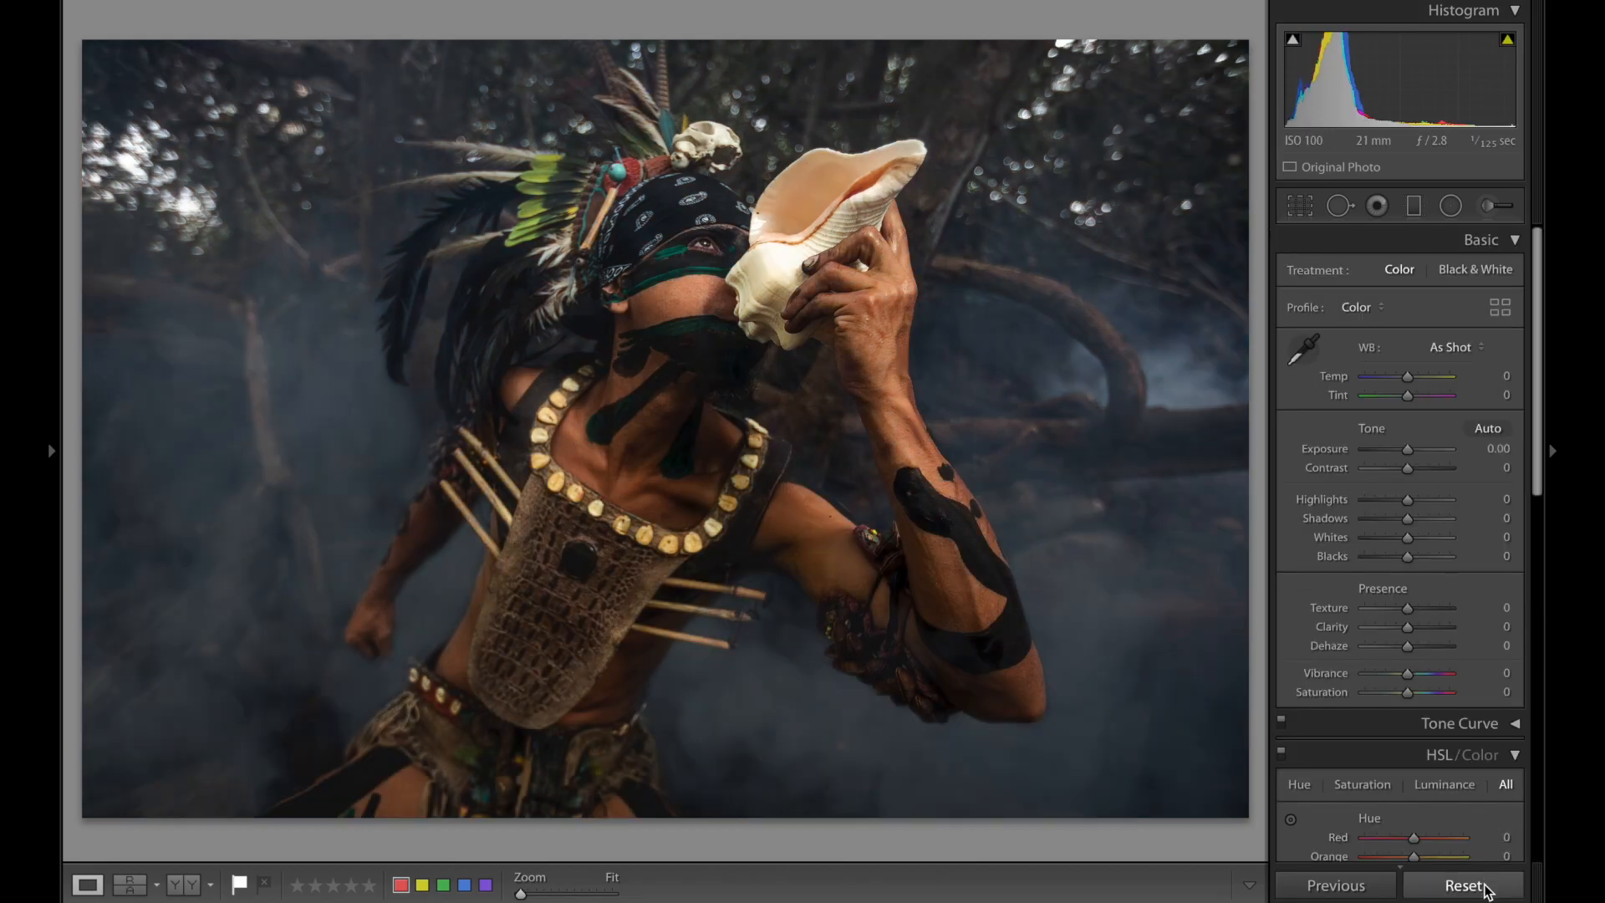
pyautogui.hotkey('ctrl', 'z')
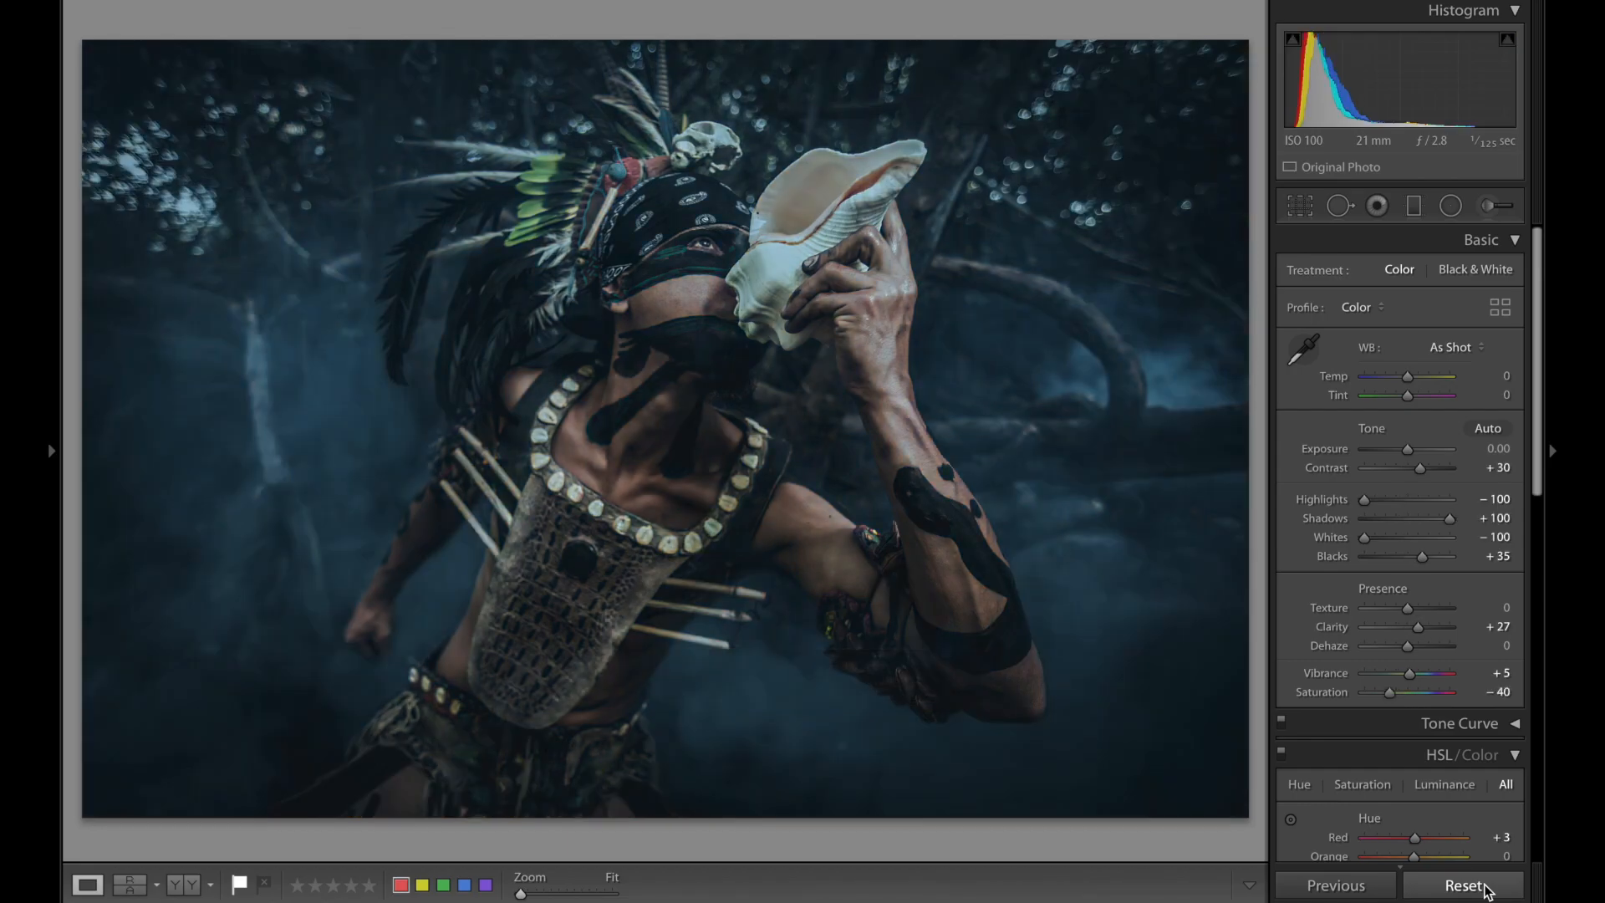
pyautogui.click(1487, 891)
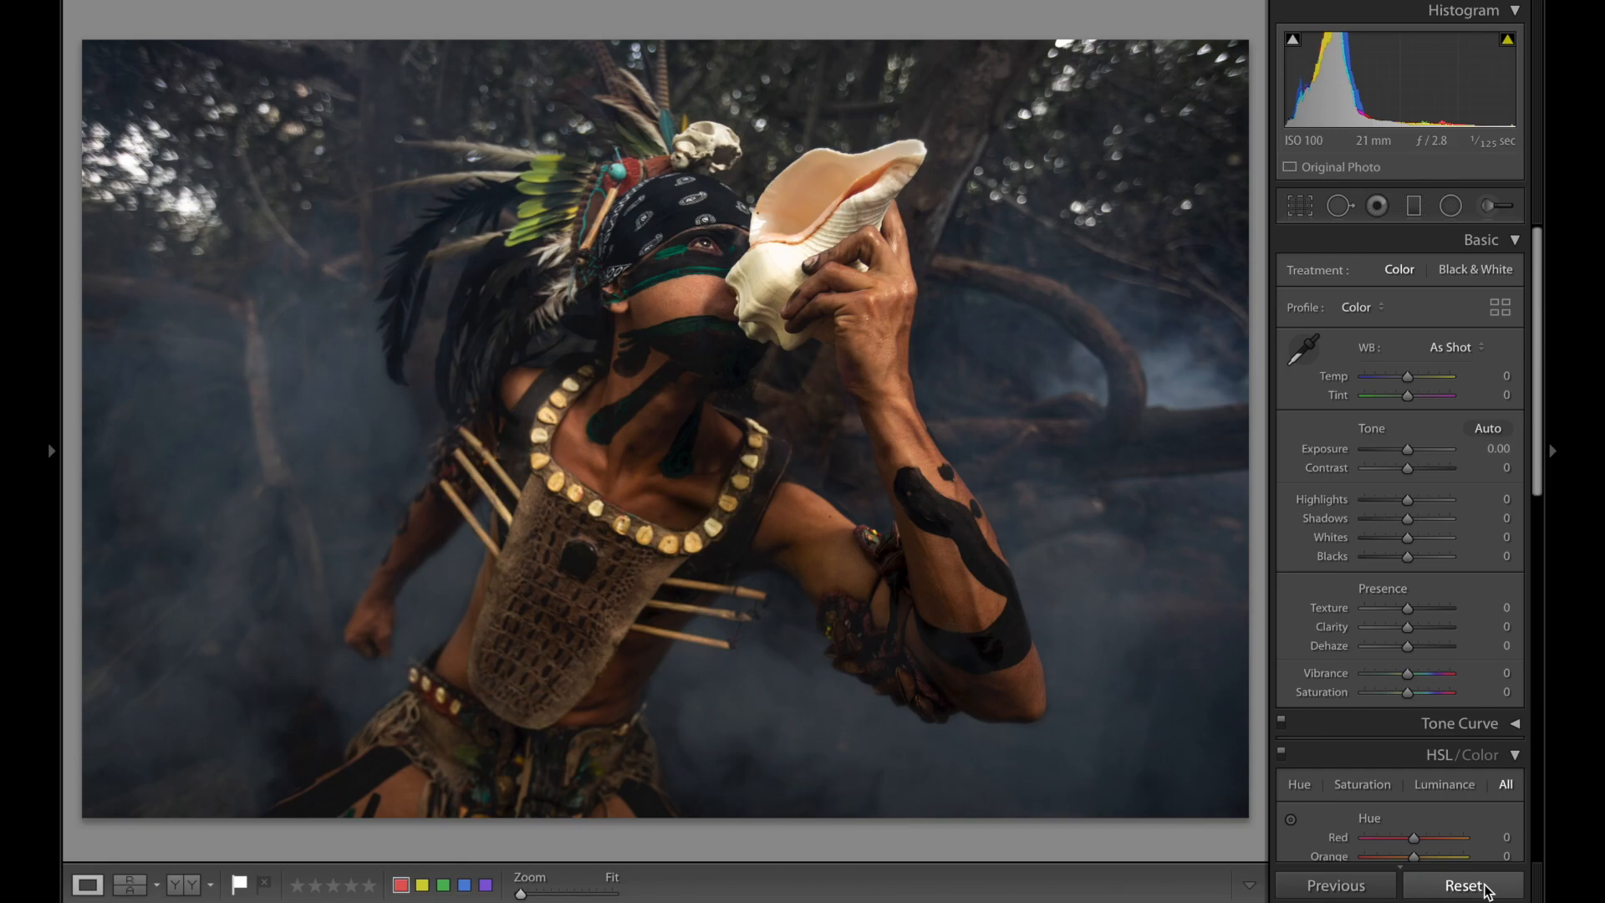
pyautogui.hotkey('ctrl', 'z')
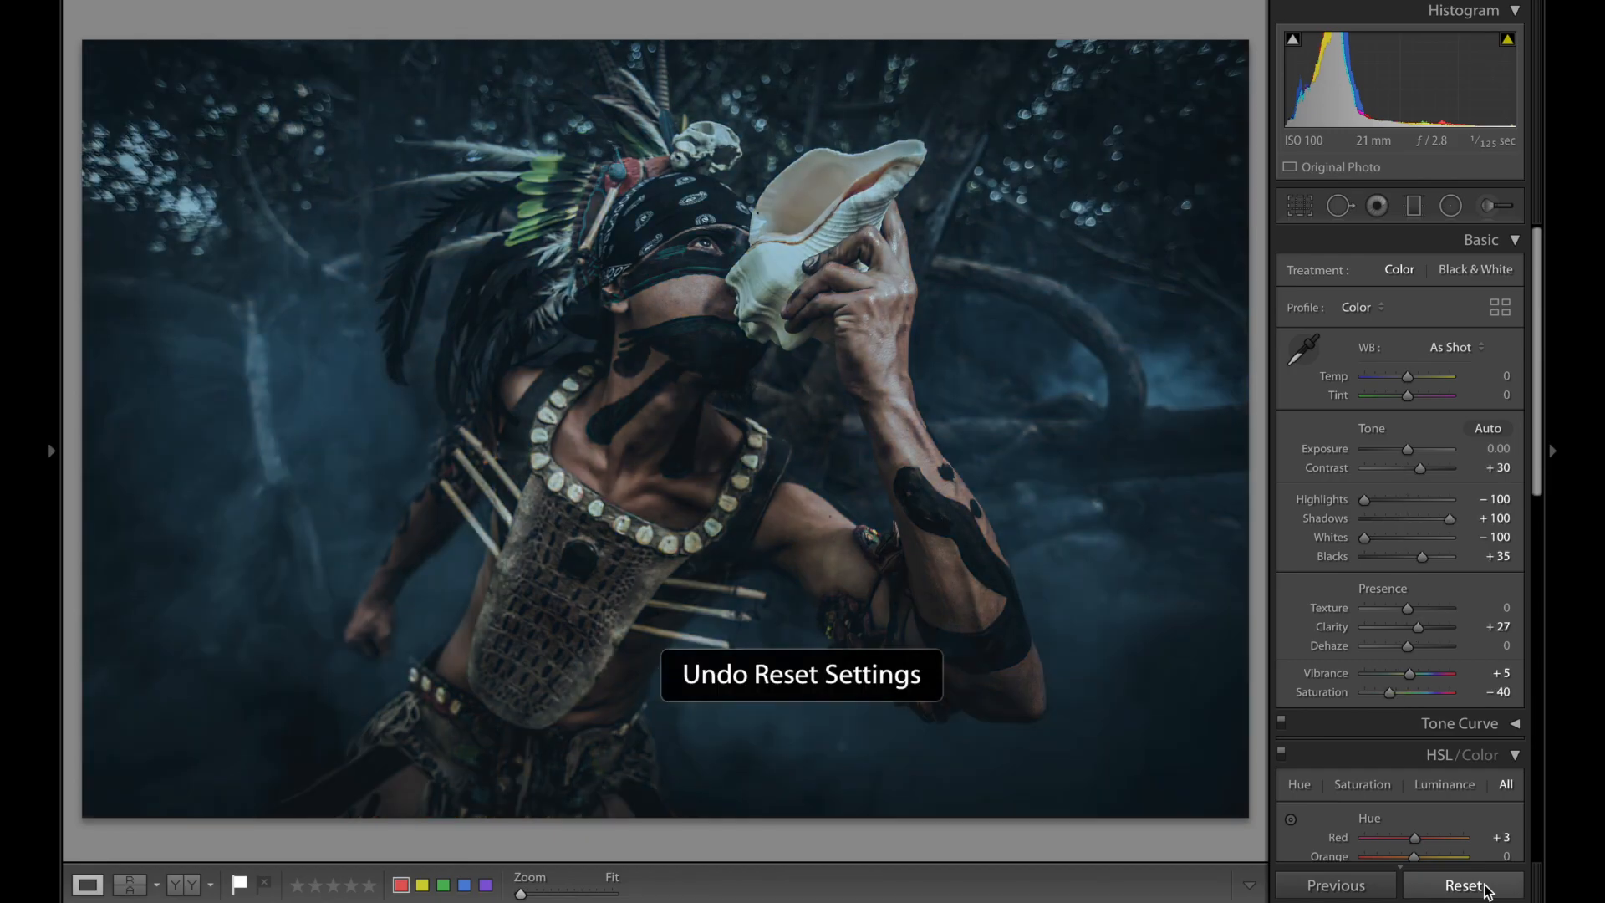